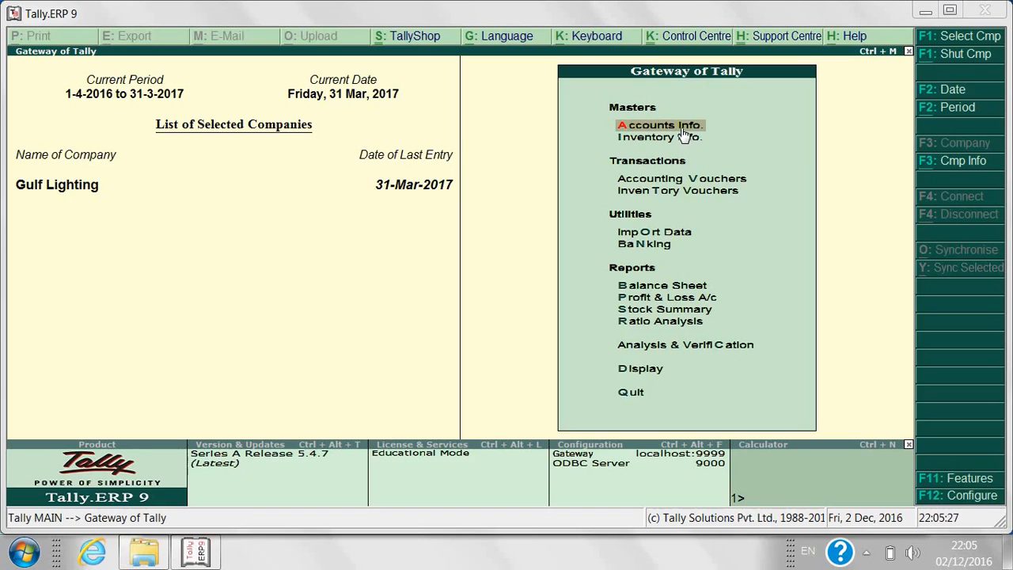
Go to Accounts Info. > Ledgers > Create for a blank single-ledger form.
key(Return)
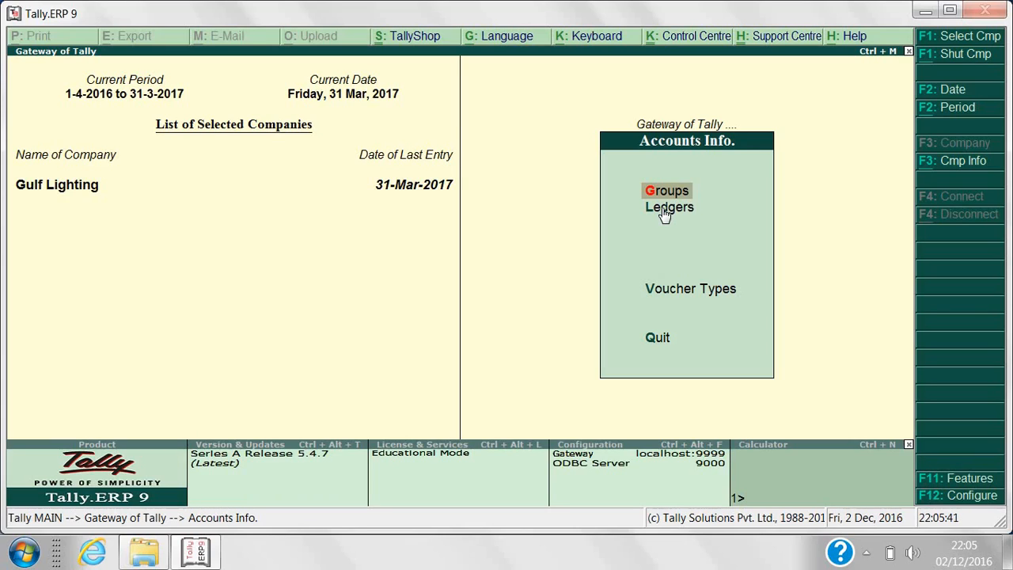
click(665, 210)
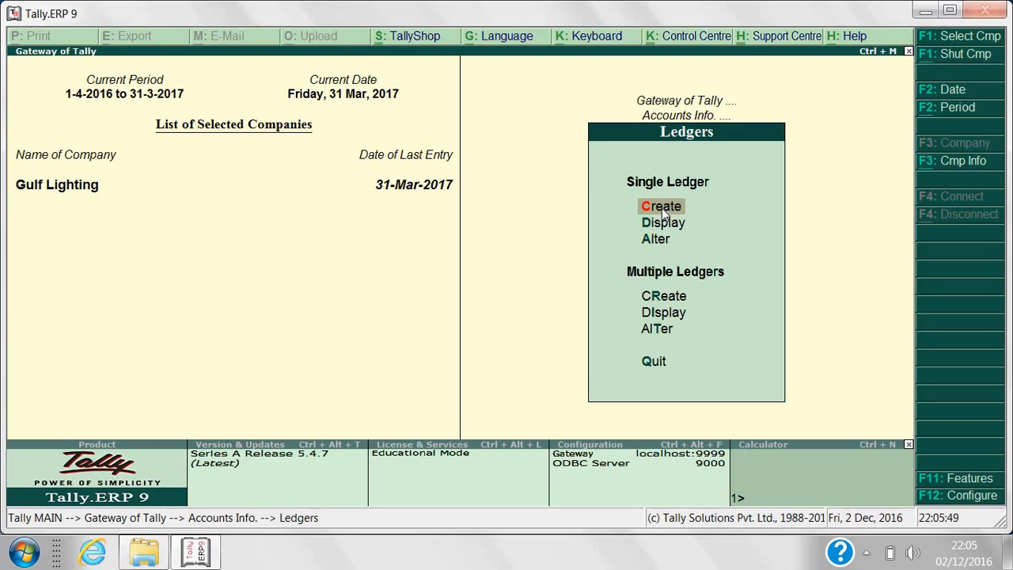
click(661, 207)
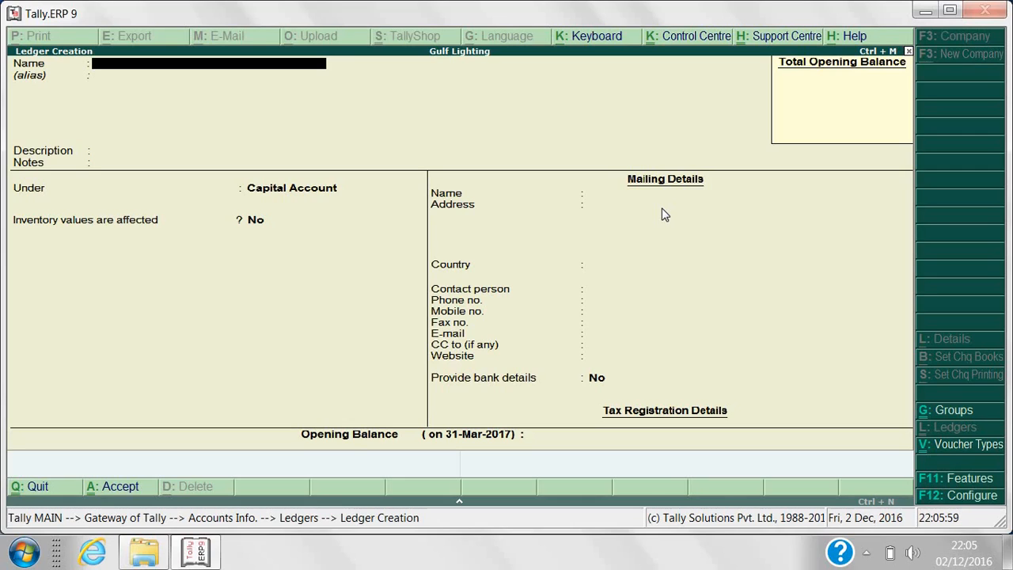
Name the ledger 'Bank of Abu Dhabi', leaving alias, description and notes empty.
text(Bank of Abu)
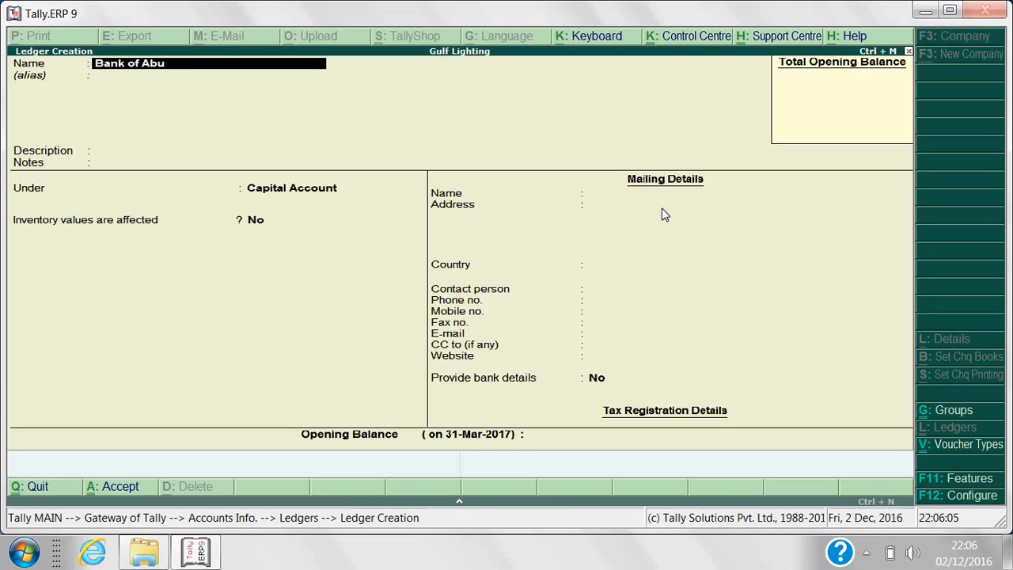
text( Dhabi)
key(Return)
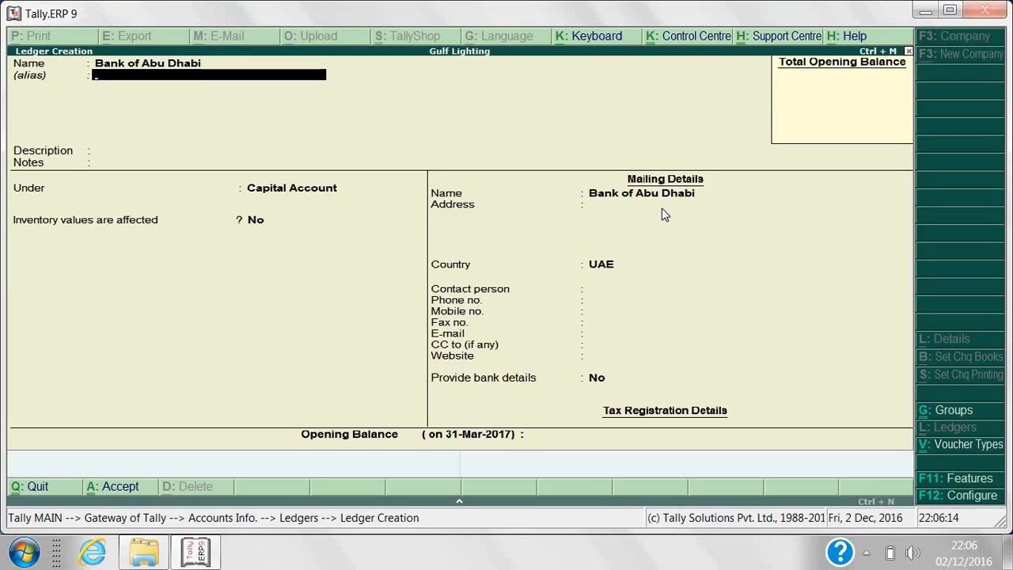
key(Return)
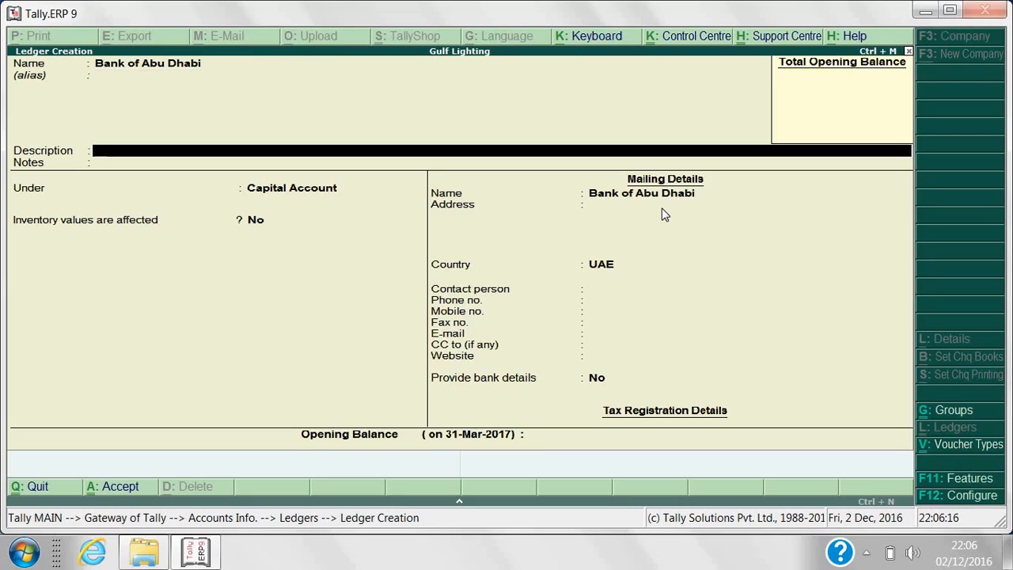
key(Return)
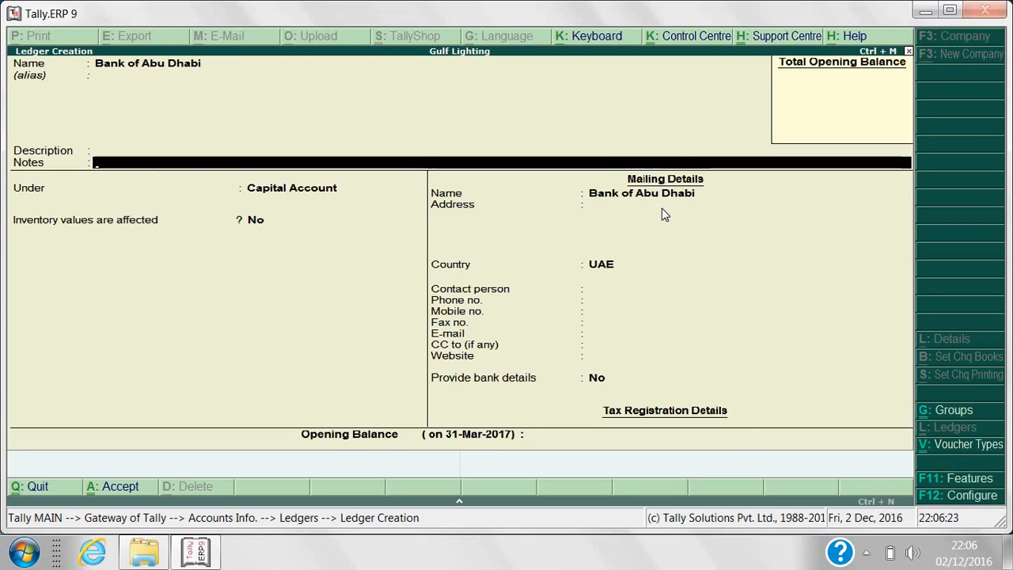
key(Return)
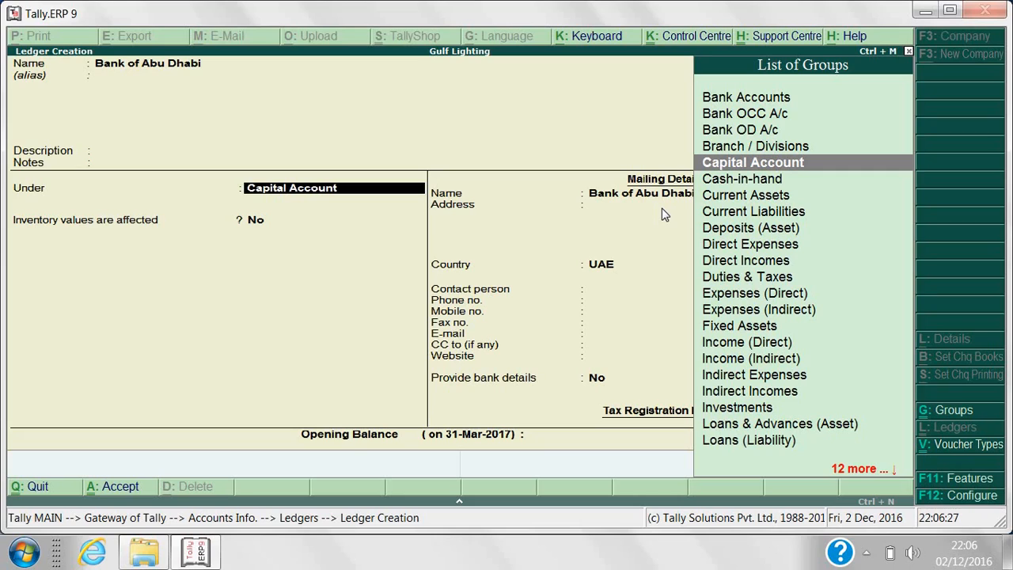
Set the ledger's group to Bank Accounts.
text(B)
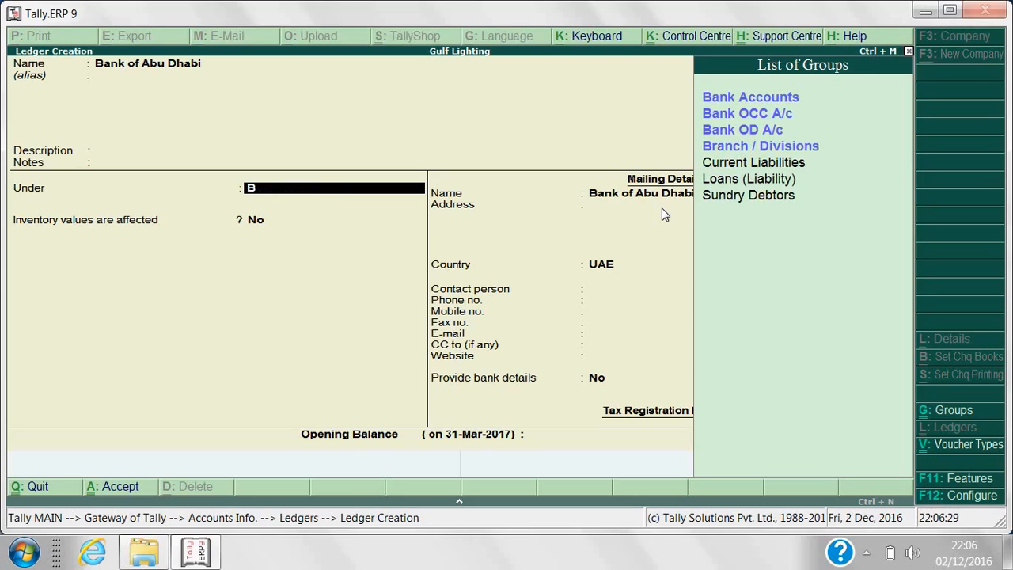
click(784, 103)
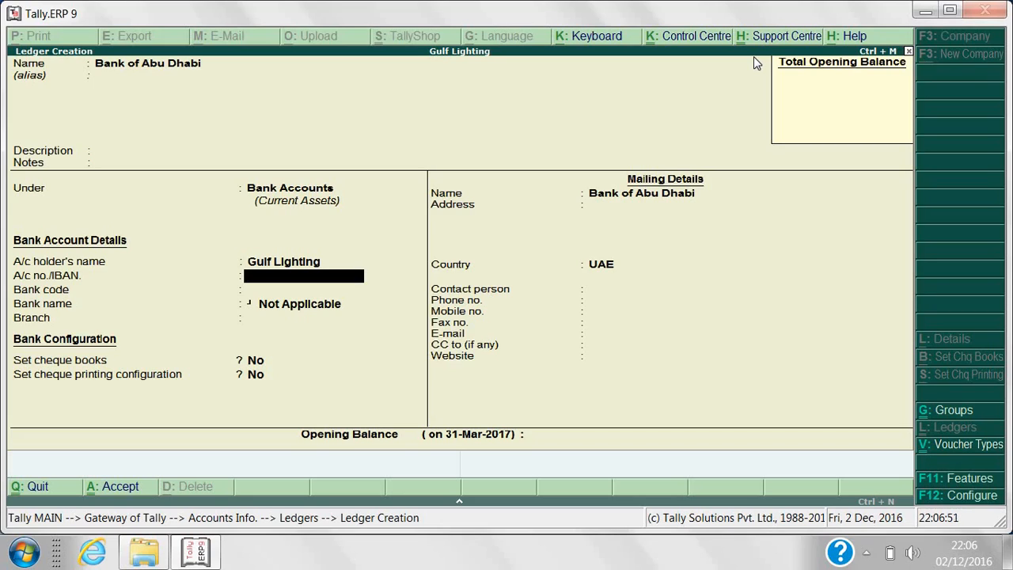
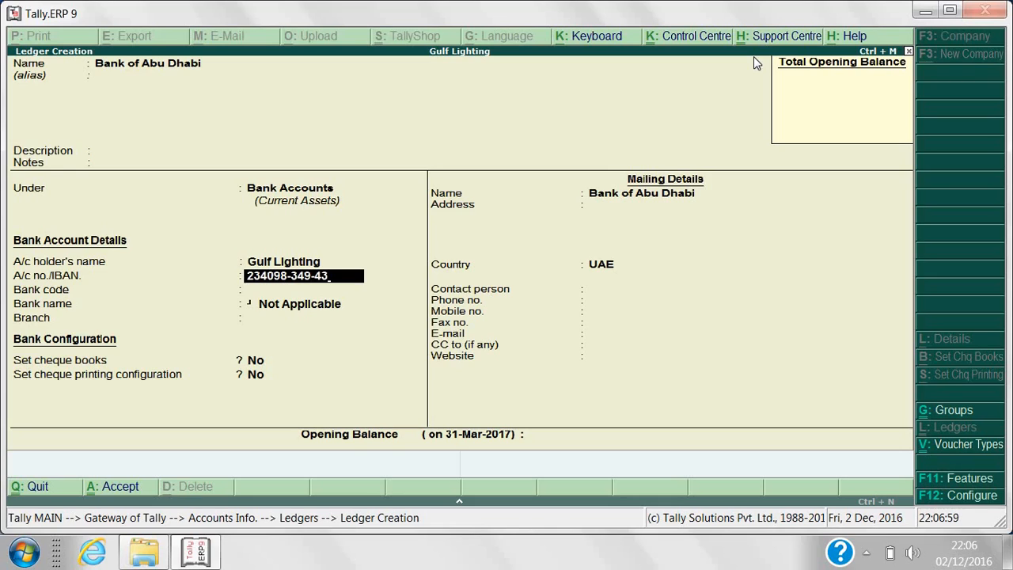
Enter the bank account number and branch Dubai, leaving bank code blank and cheque settings off.
key(Return)
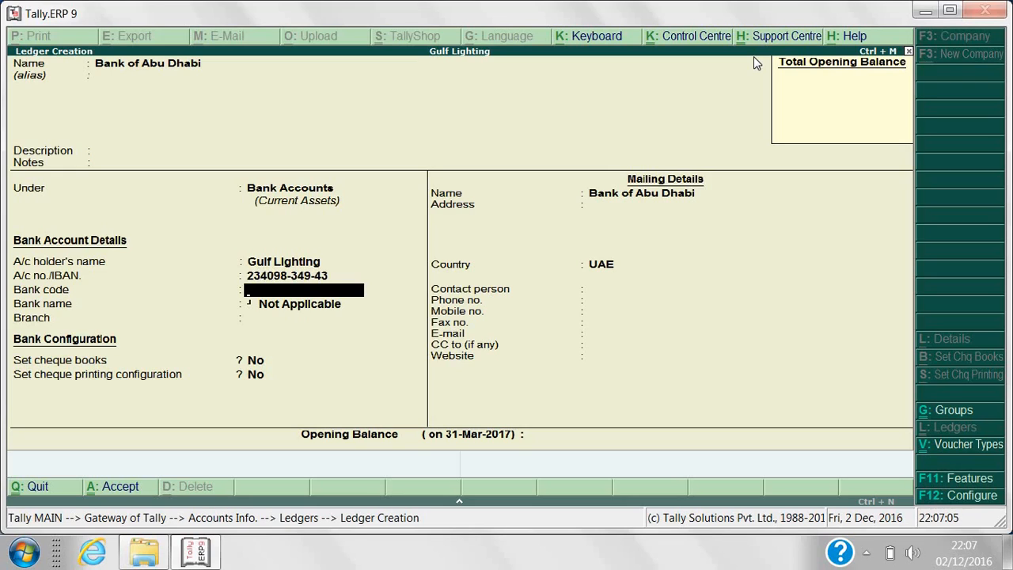
key(Return)
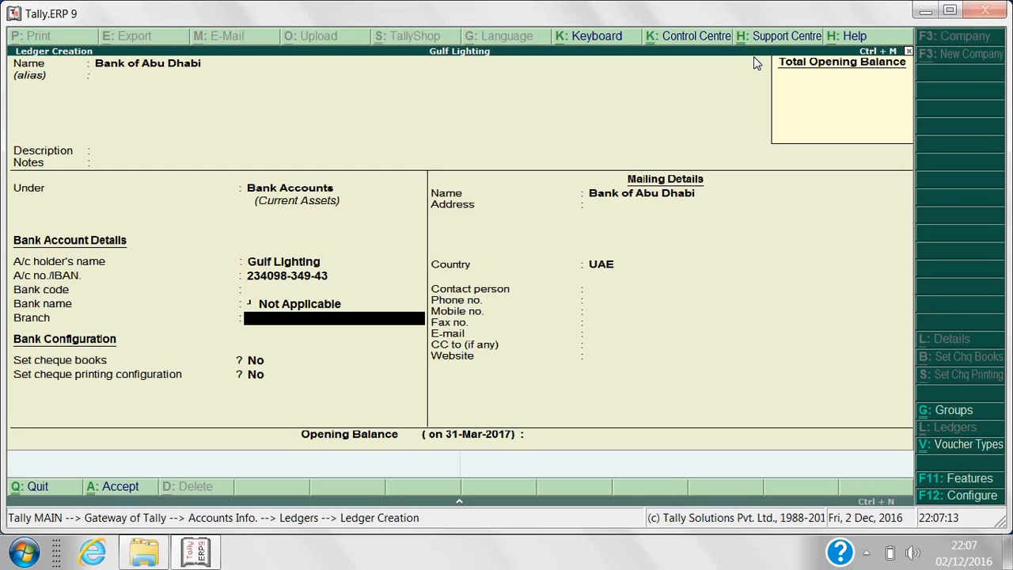
text(DUB)
key(BackSpace)
key(BackSpace)
text(ubai)
key(BackSpace)
text(i)
key(Return)
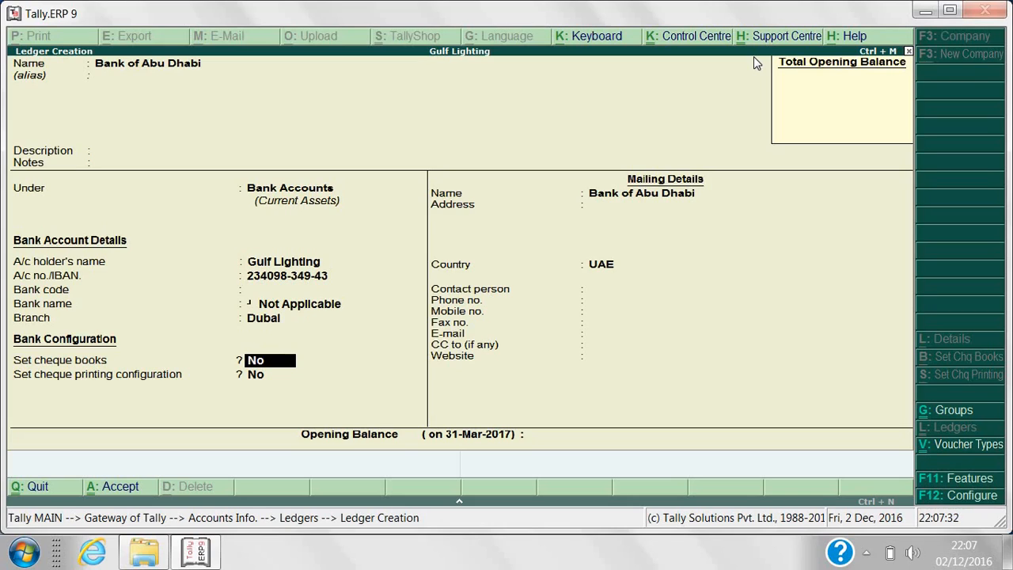
key(Return)
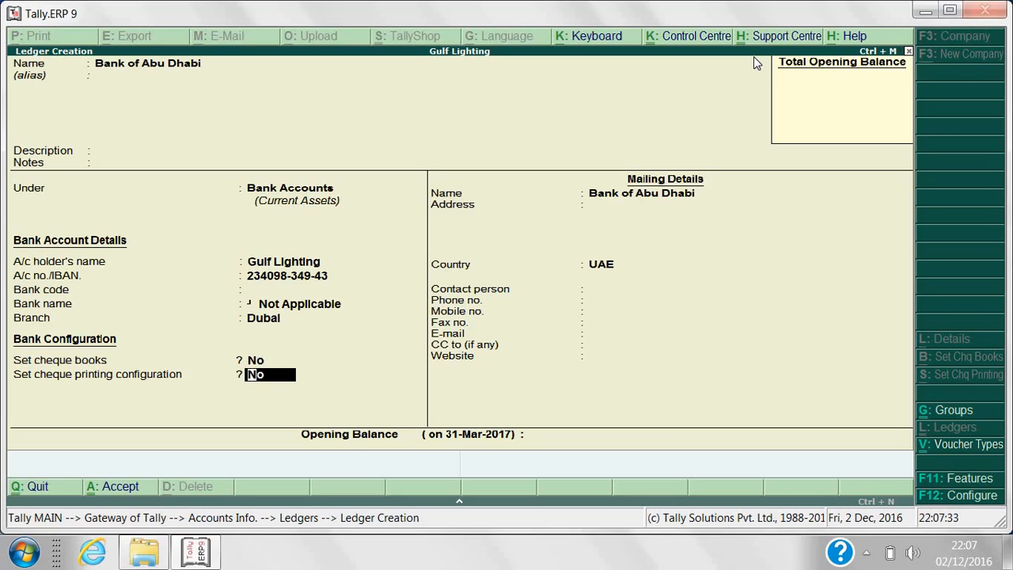
key(Return)
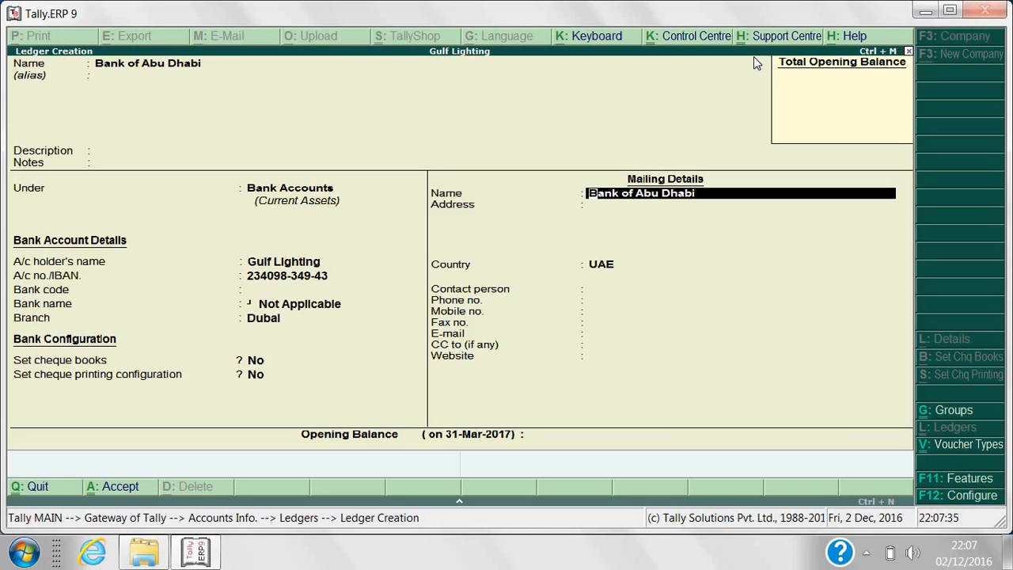
Keep default mailing details and country UAE, leave opening balance blank, and save Bank of Abu Dhabi.
key(Return)
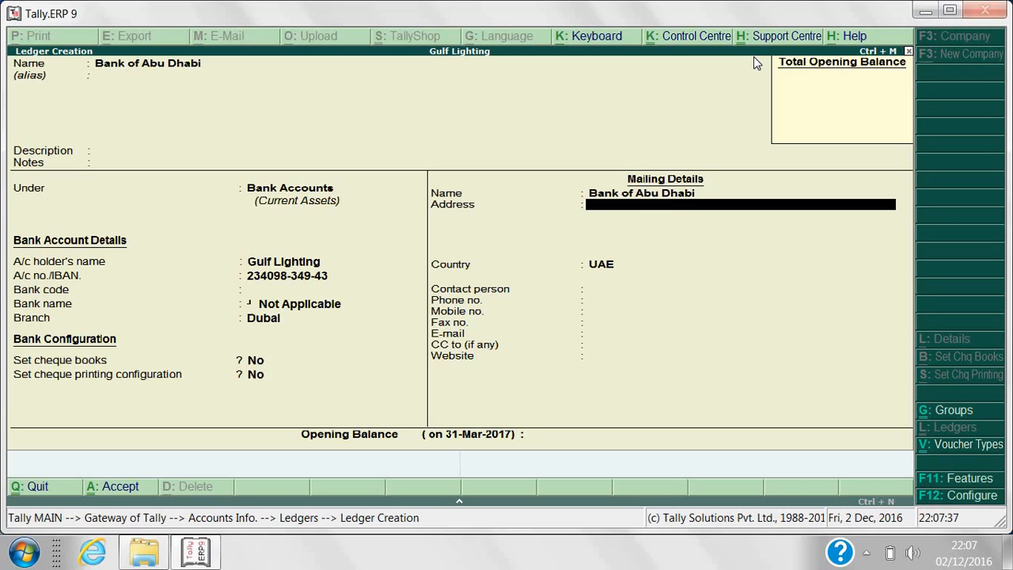
key(Return)
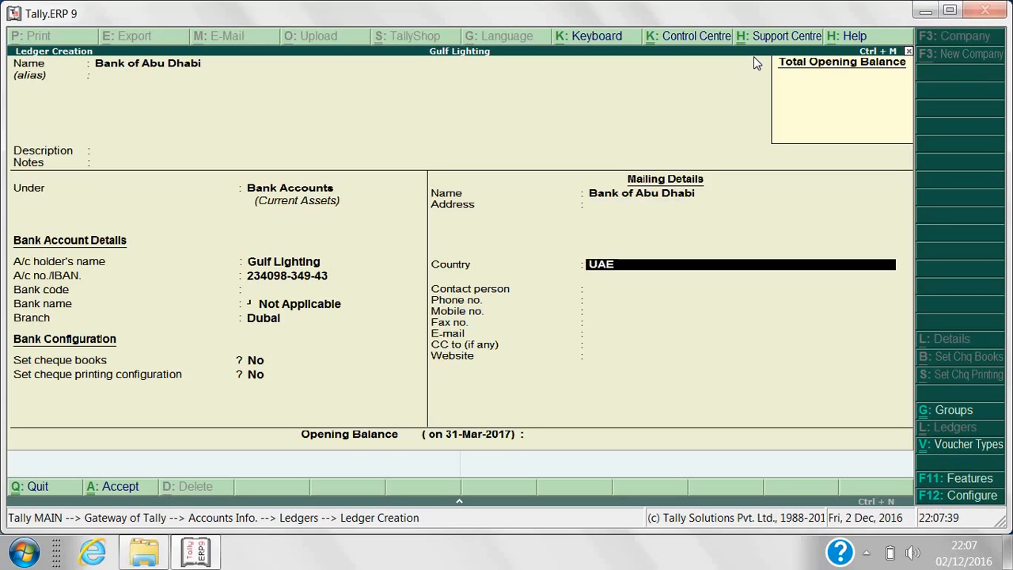
key(Return)
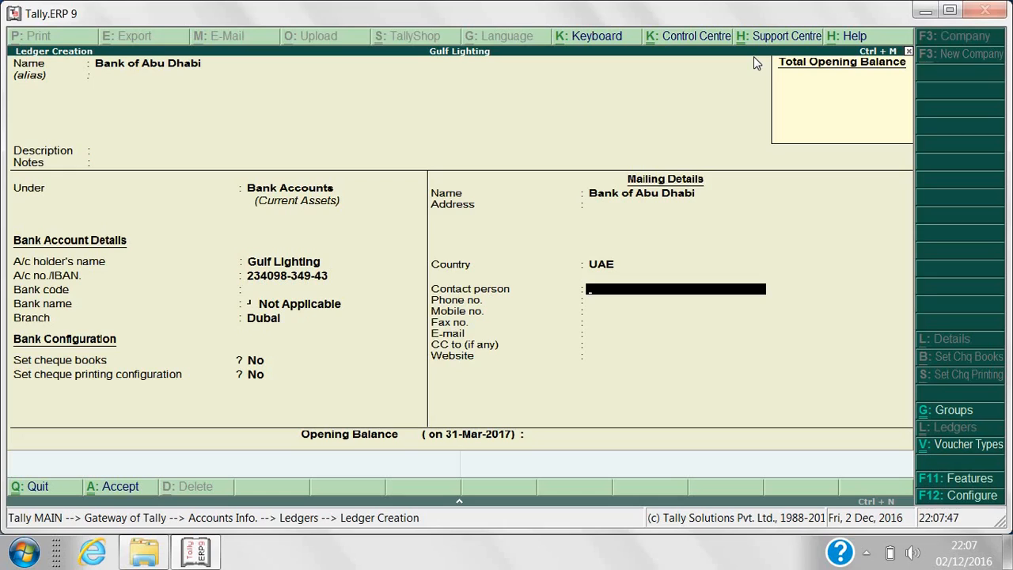
key(Return)
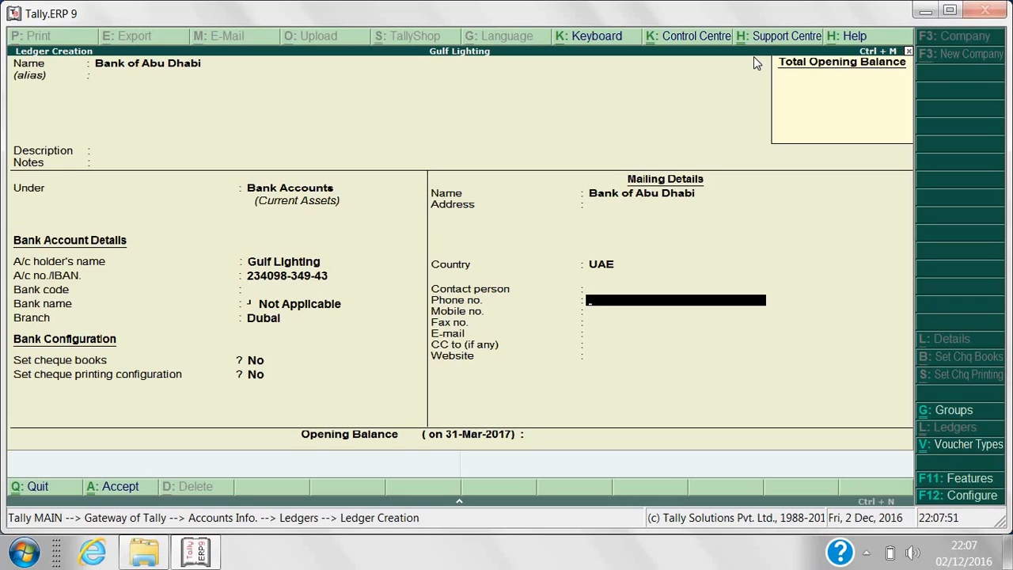
key(Return)
key(Return)
key(Return)
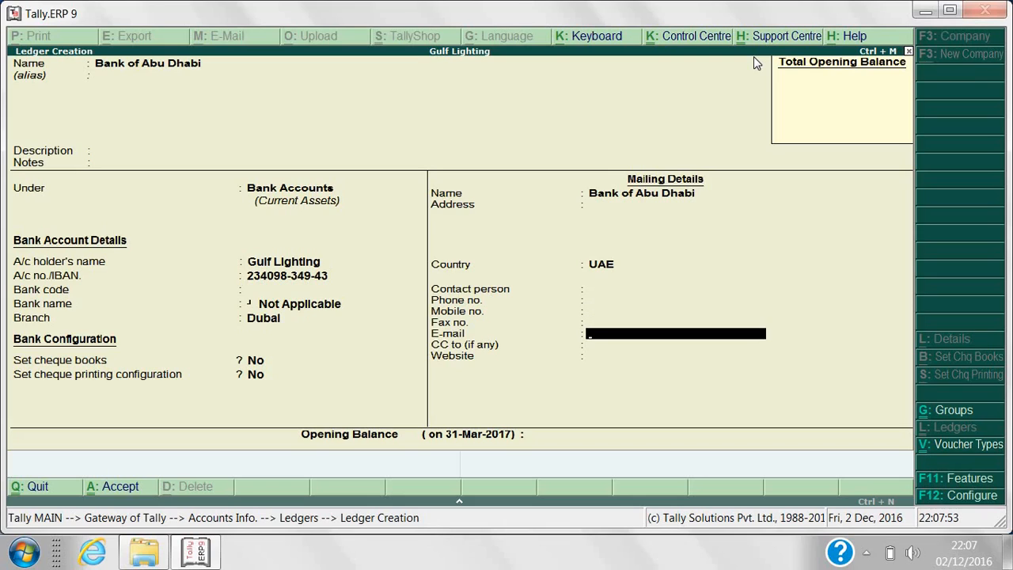
key(Return)
key(Return)
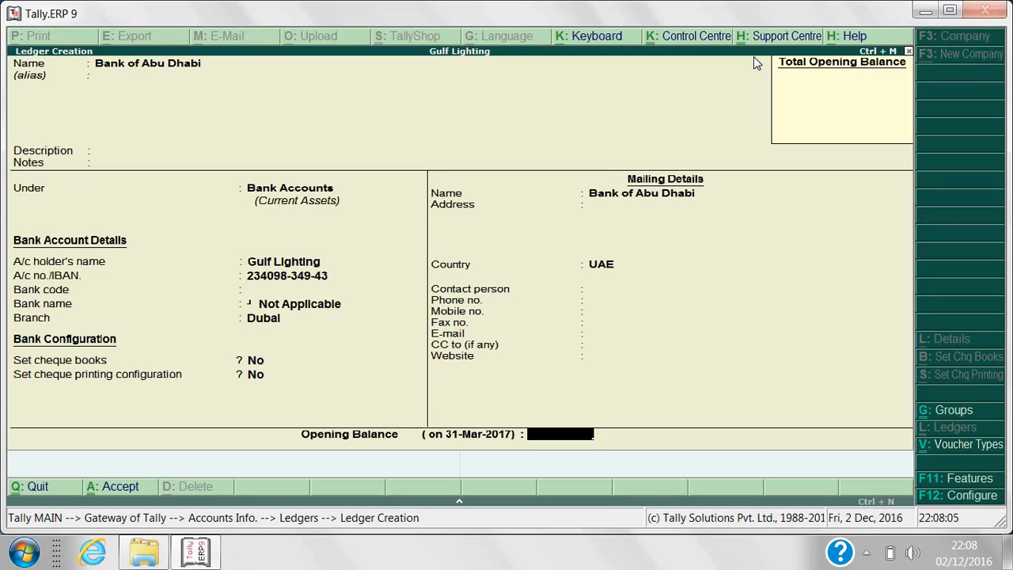
key(Return)
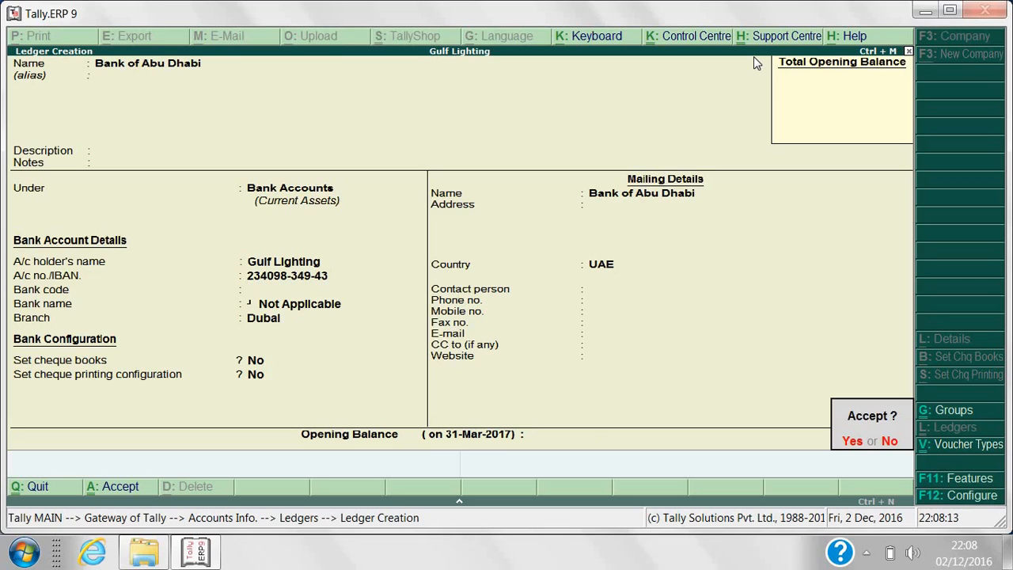
key(Return)
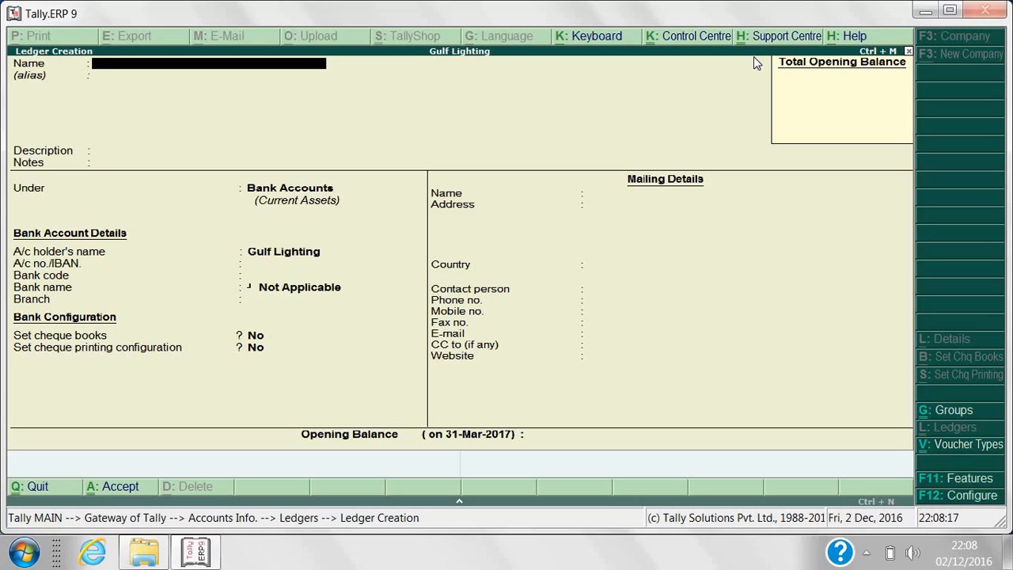
Name the second ledger 'Habib Bank Dxb', leaving alias, description and notes empty.
text(Habib Bank)
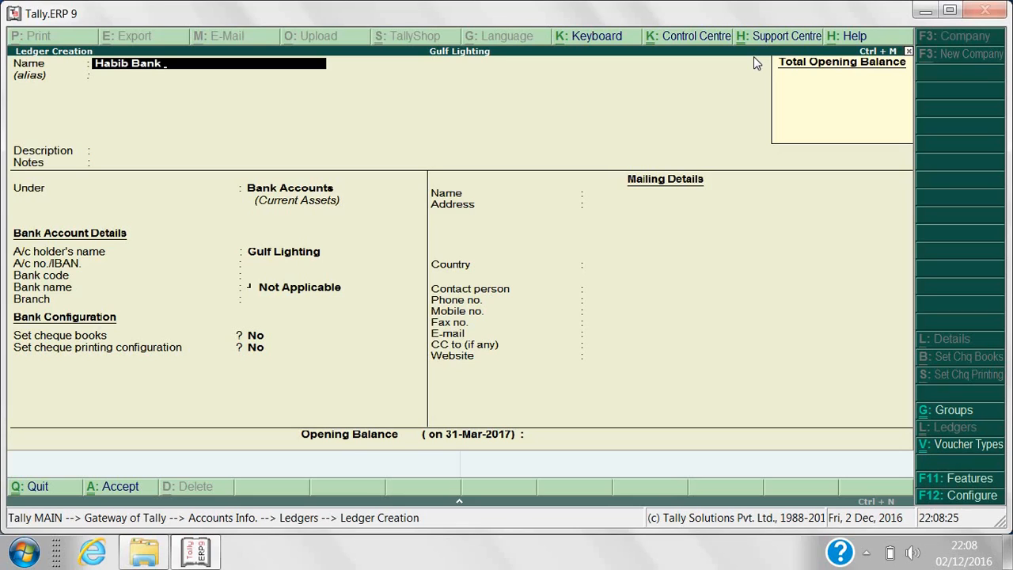
text(Dxb)
key(Return)
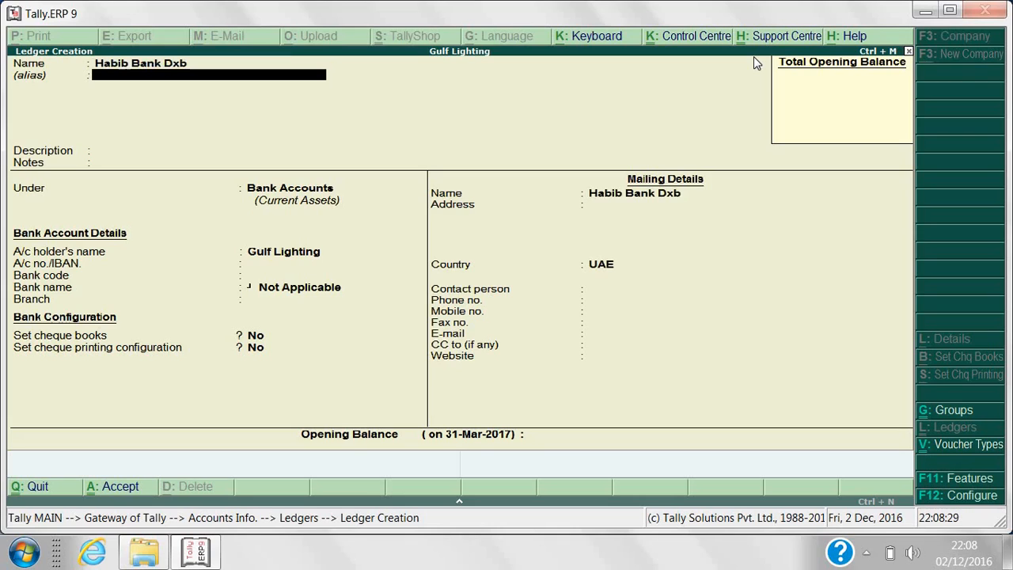
key(Return)
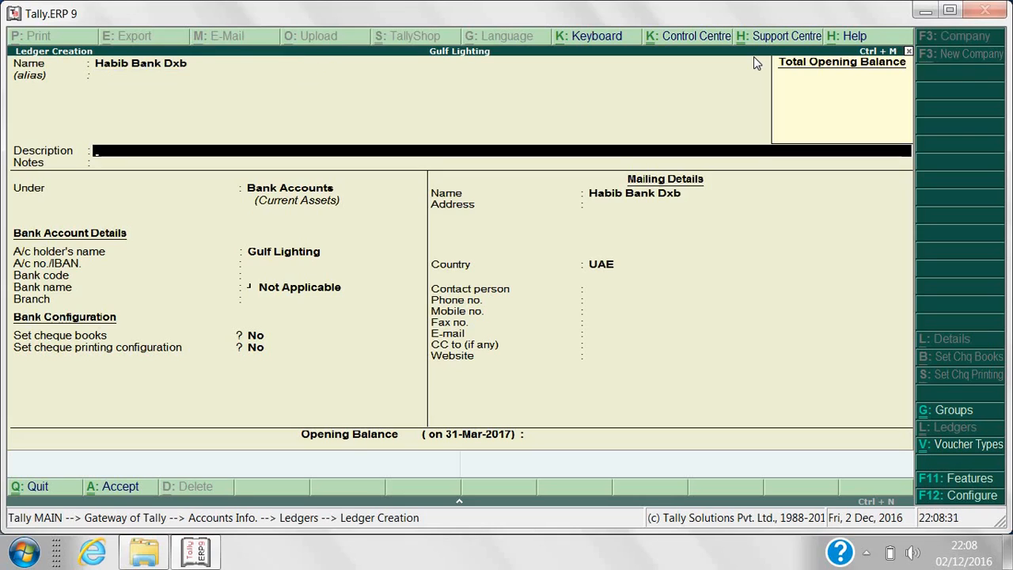
key(Return)
key(Return)
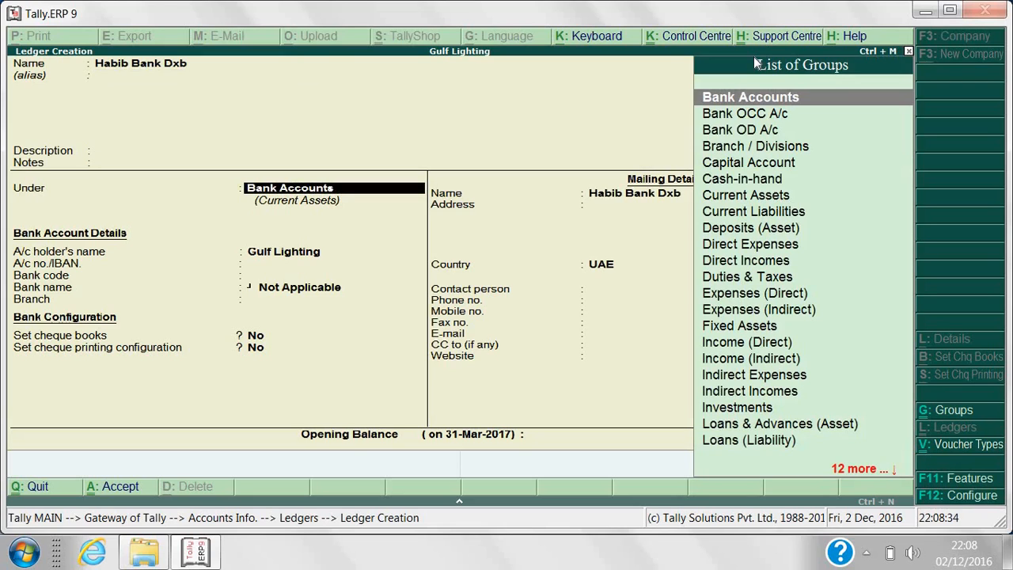
key(Return)
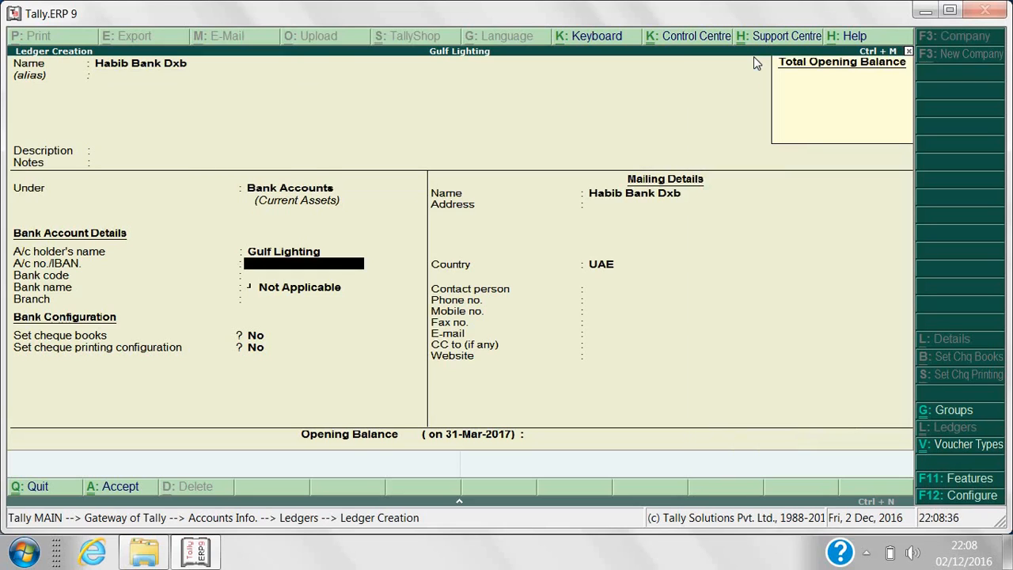
Enter the Habib Bank Dxb account number, correcting the typos.
text(f)
key(BackSpace)
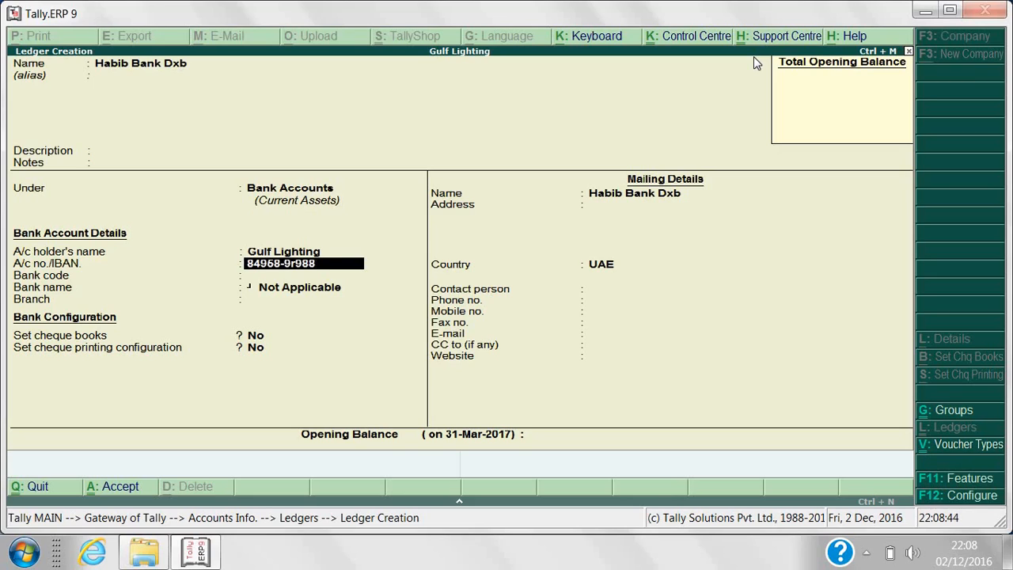
key(Return)
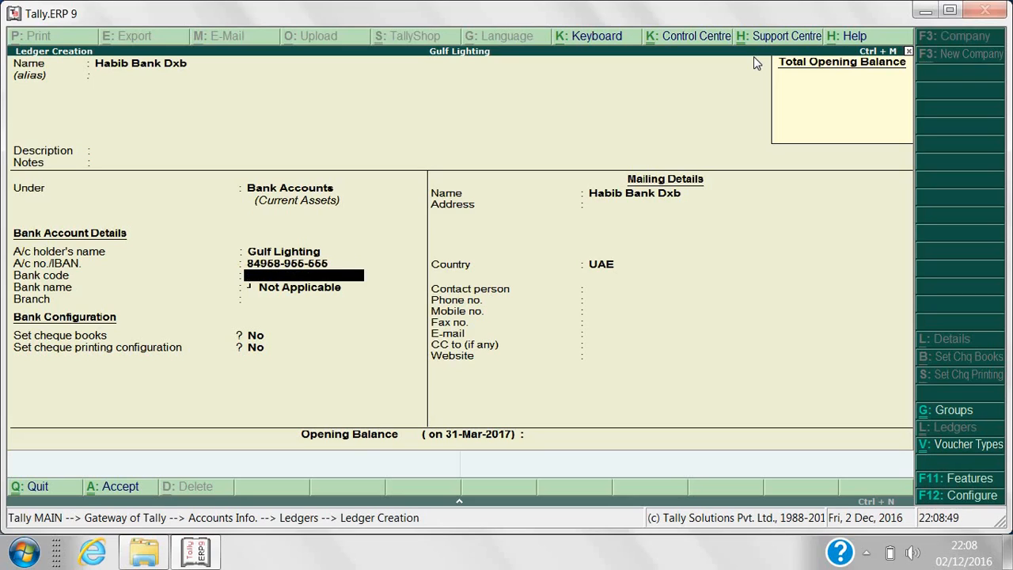
Skip the bank code, set branch Sharjah, and leave cheque settings off.
key(Return)
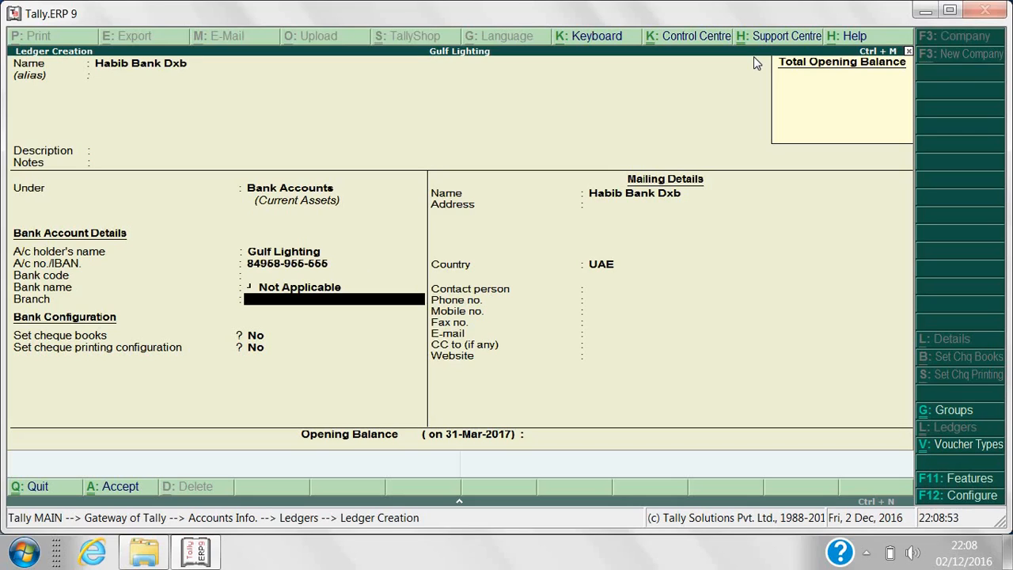
text(D)
key(BackSpace)
text(Sharjah)
key(Return)
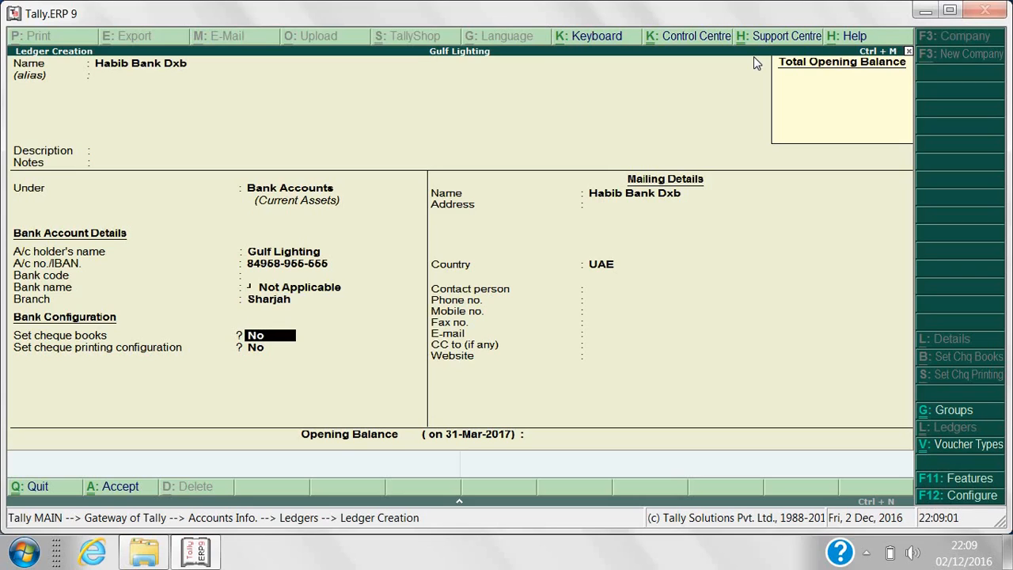
key(Return)
Enter Sharjah as the ledger's mailing address.
key(Return)
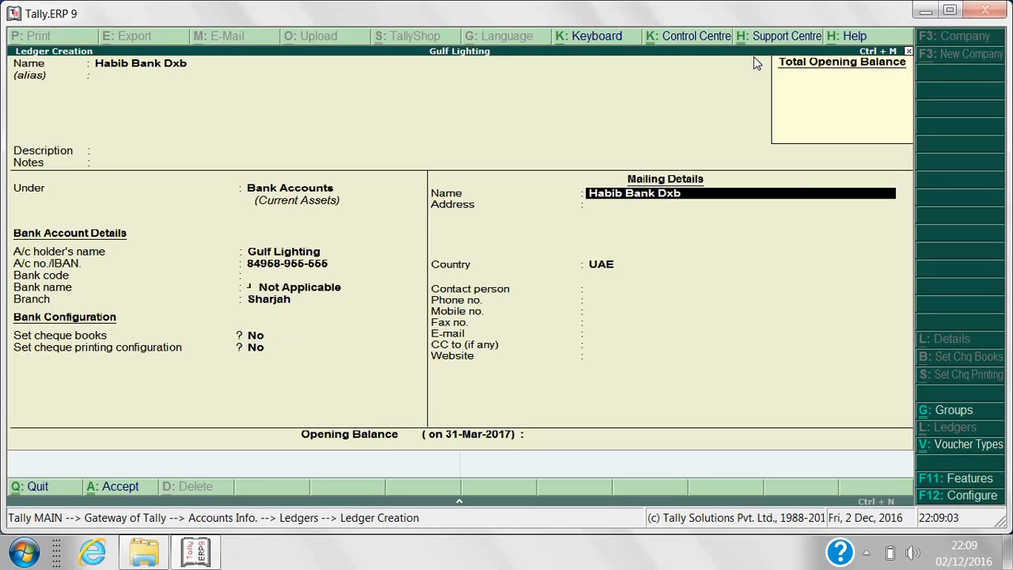
key(Return)
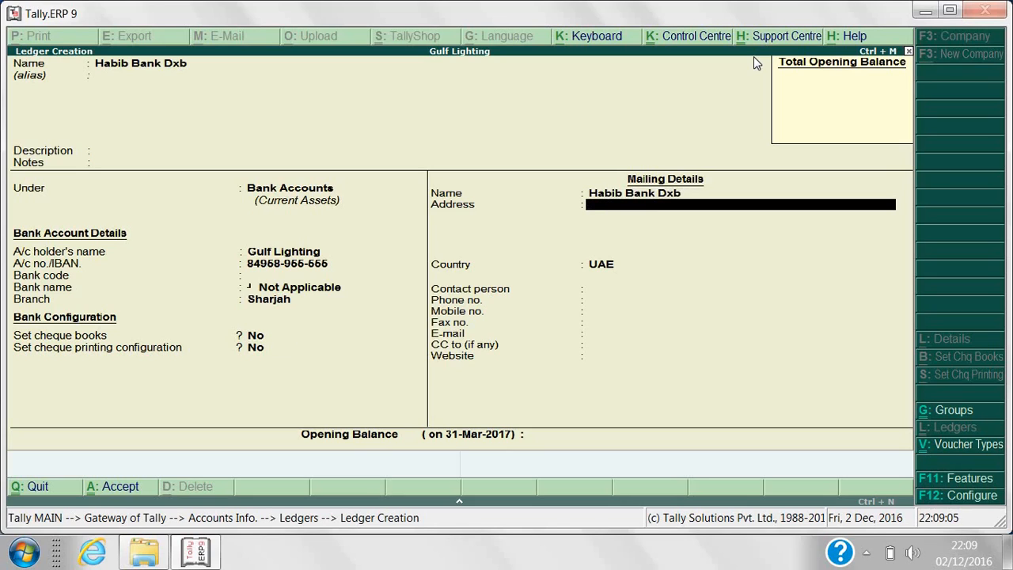
text(F)
key(BackSpace)
text(Sharjah)
key(Return)
Skip contact fields, leave opening balance blank, and save the Habib Bank Dxb ledger.
key(Return)
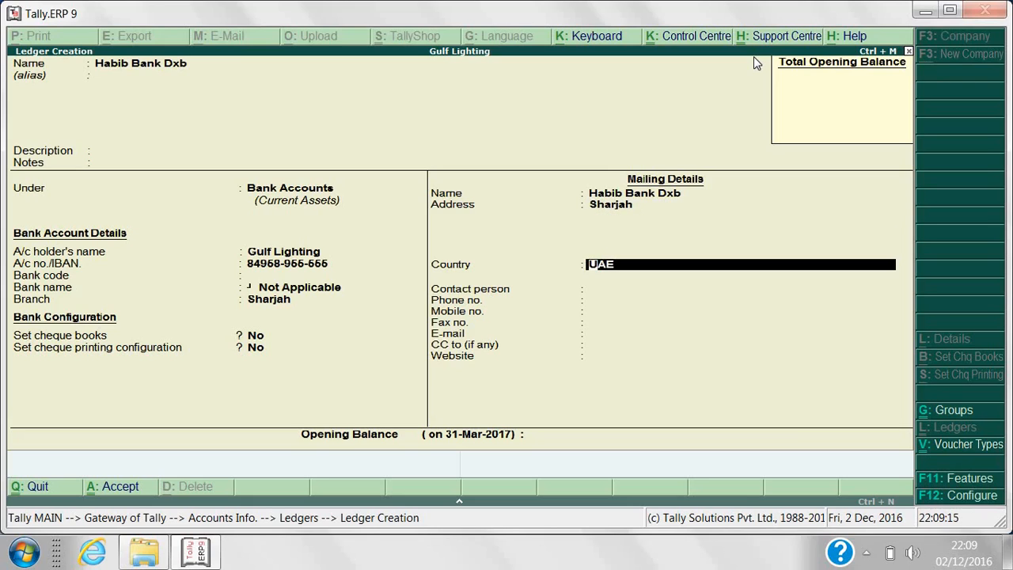
key(Return)
key(Return)
key(Return)
key(Return)
key(Return)
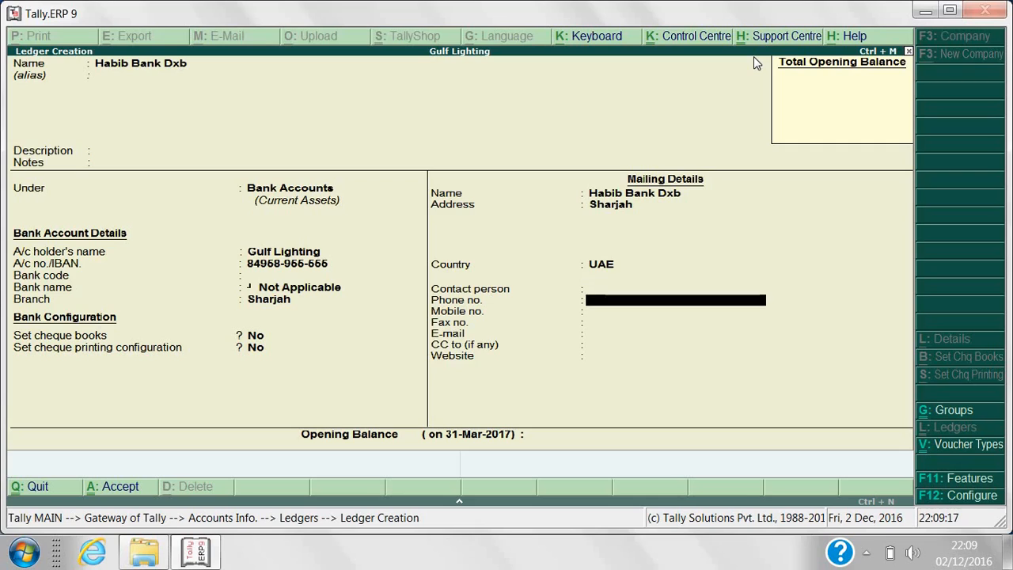
key(Return)
key(Return)
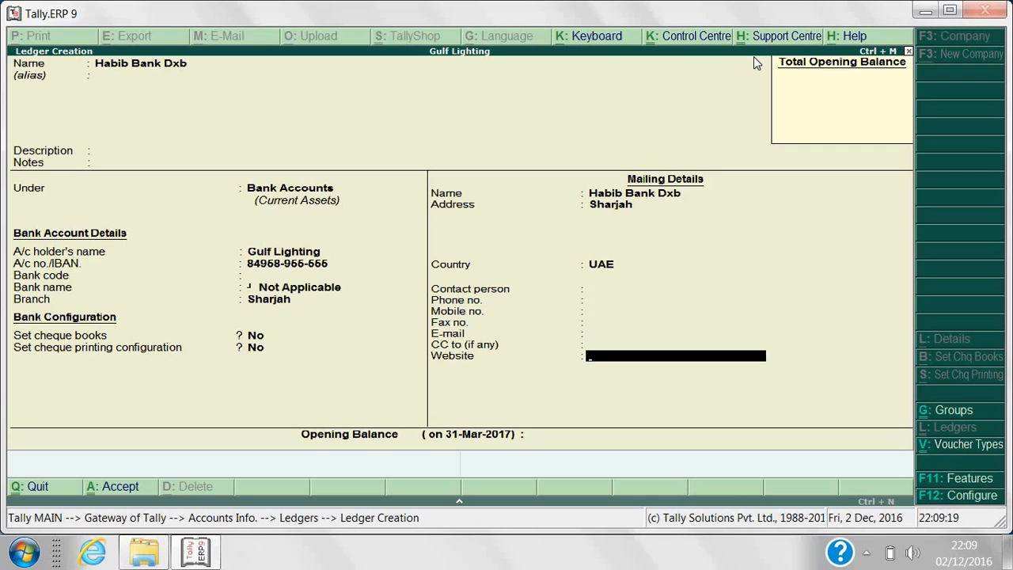
key(Return)
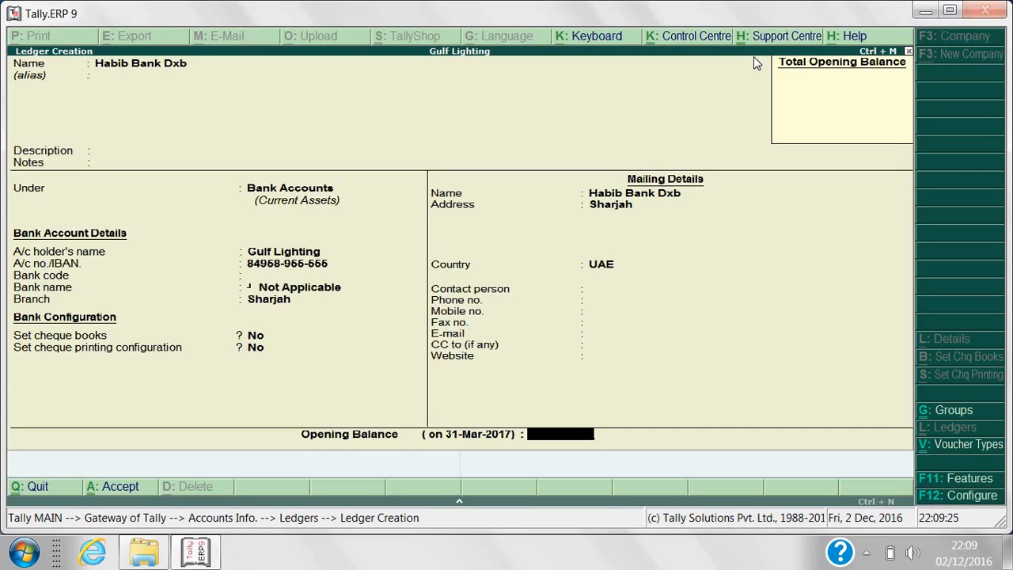
key(Return)
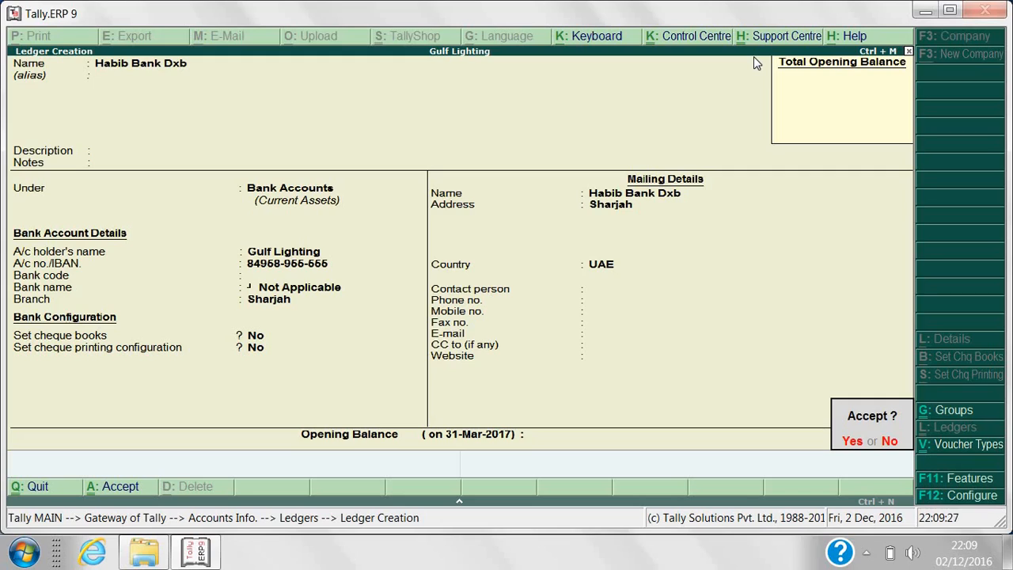
key(Return)
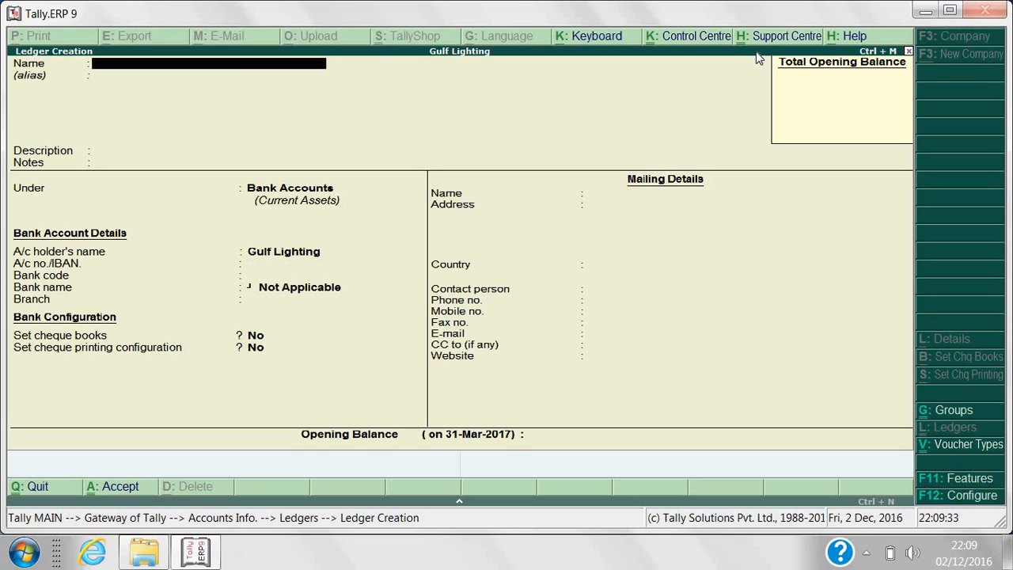
key(Escape)
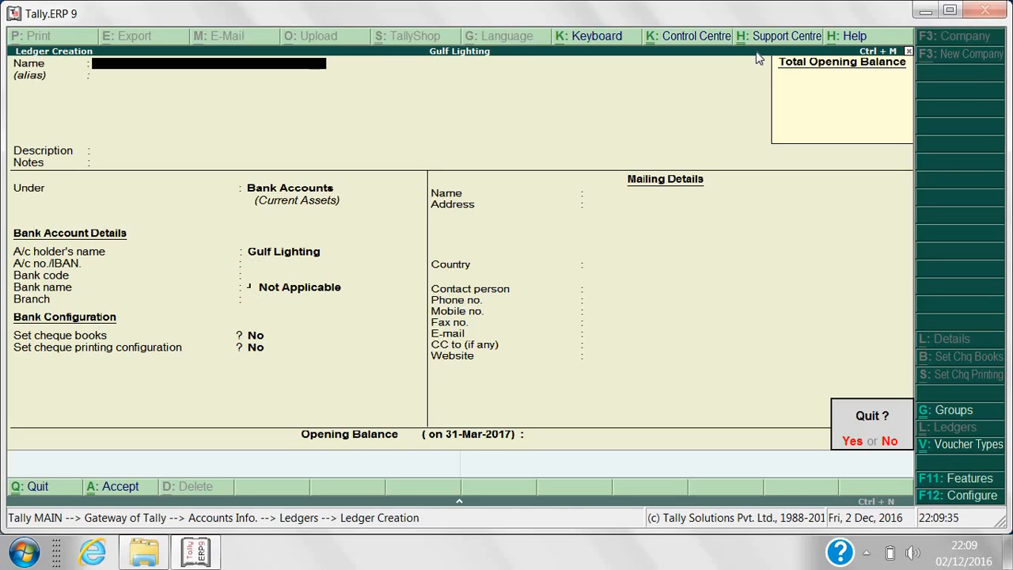
Quit ledger creation to Gateway of Tally and start a new accounting voucher.
key(y)
key(Escape)
key(Escape)
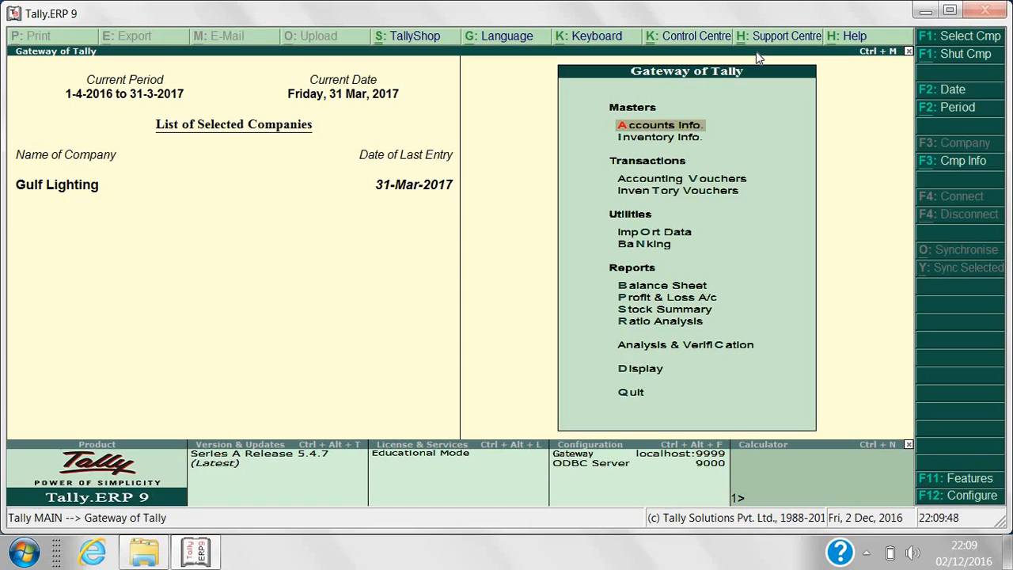
click(709, 181)
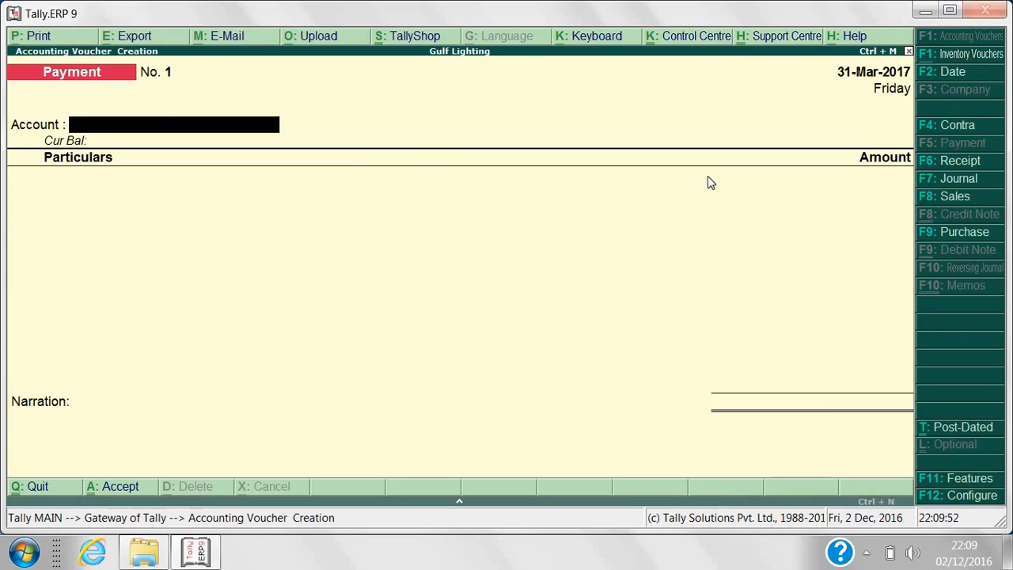
Switch the blank Payment voucher to a Contra voucher with F4: Contra.
click(945, 129)
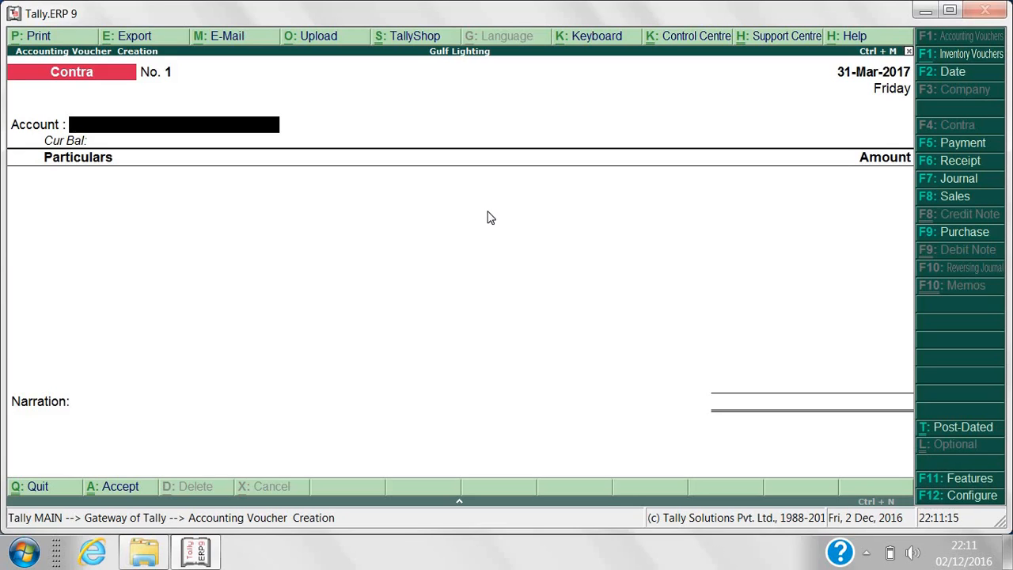
Enter Bank of Abu Dhabi as the account and Cash for 90,000 under Particulars on Contra voucher No. 1.
key(Return)
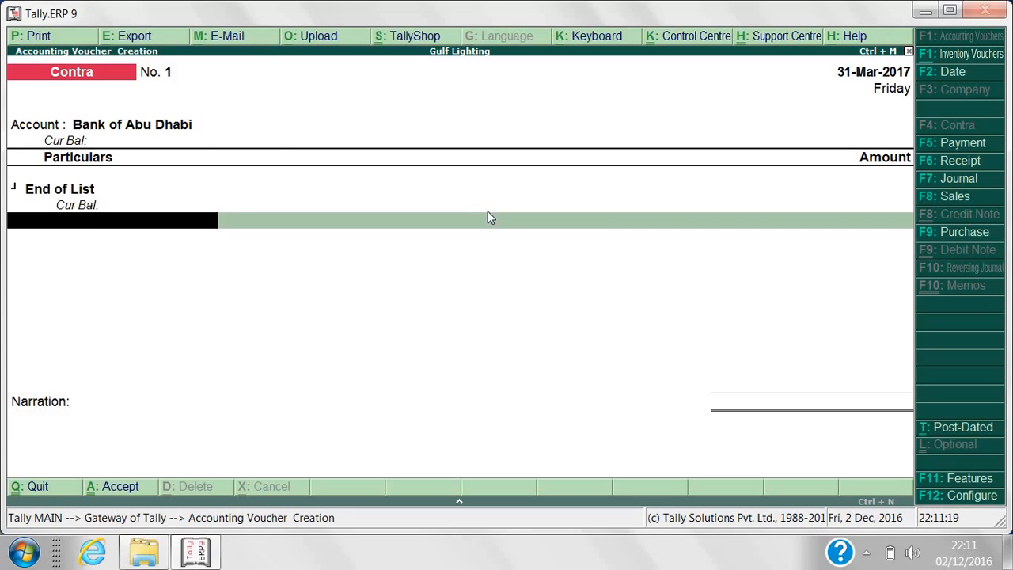
key(BackSpace)
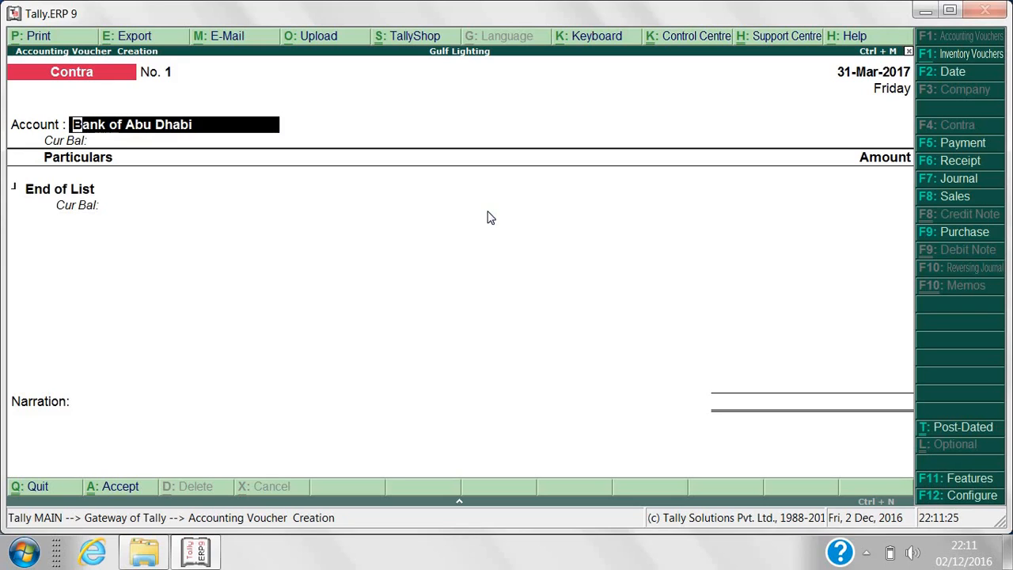
key(Return)
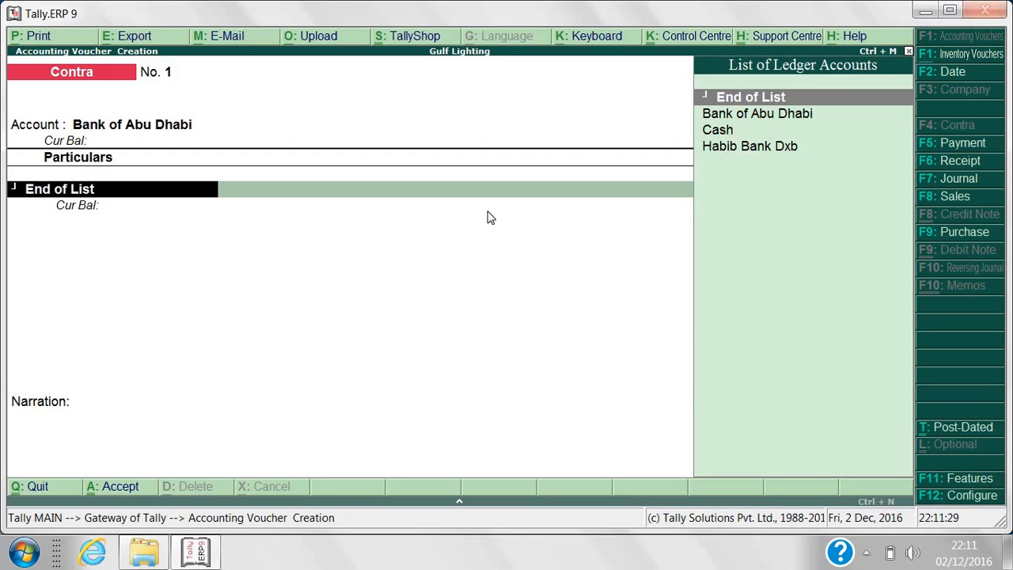
text(Ca)
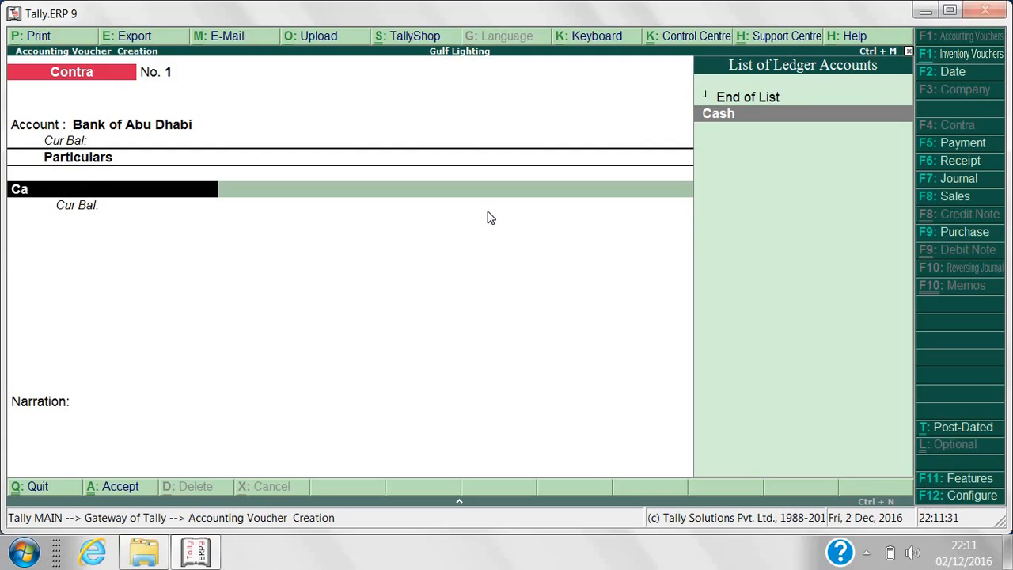
text(sh)
key(Return)
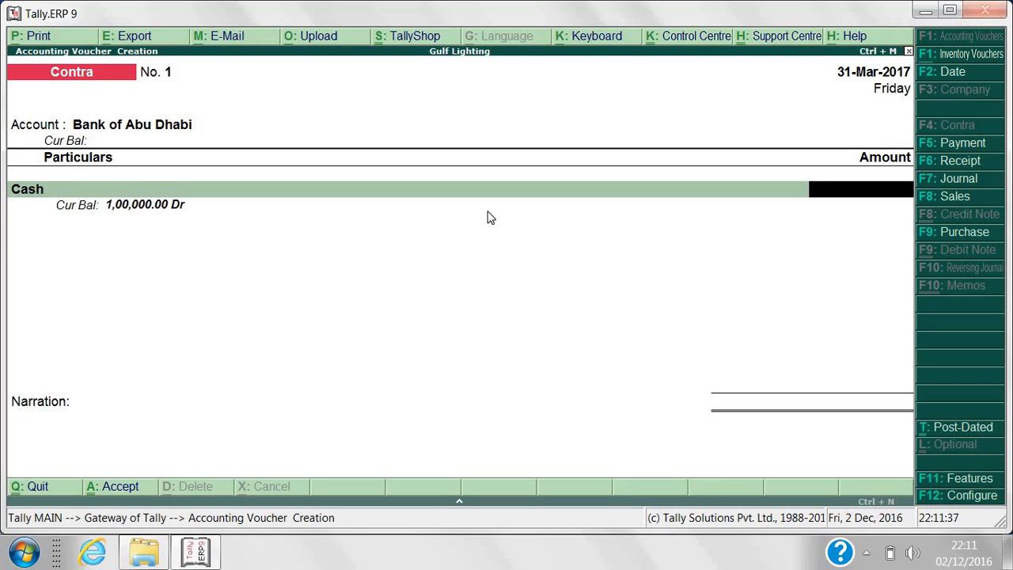
text(90,000)
key(Return)
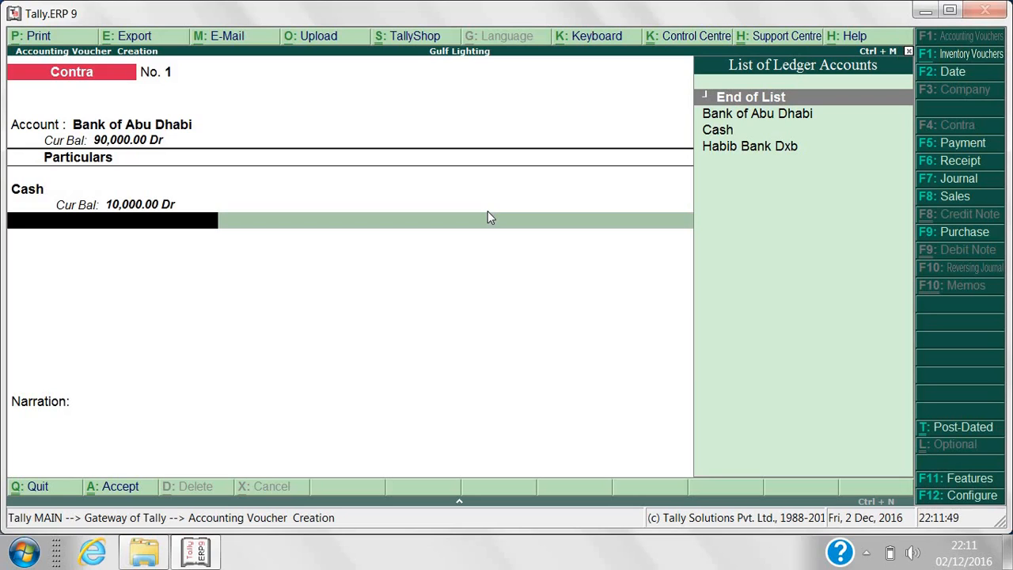
key(Return)
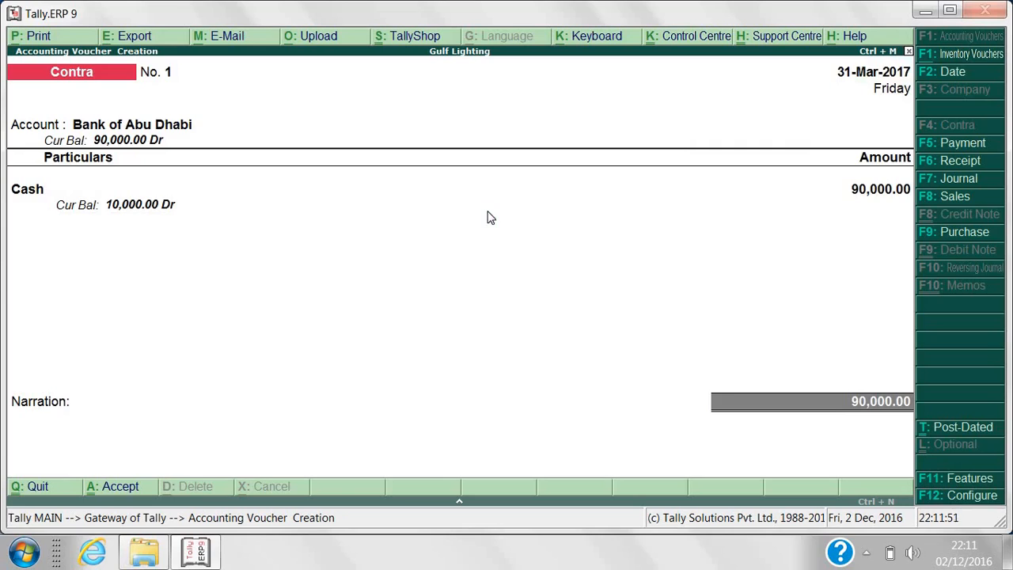
key(Return)
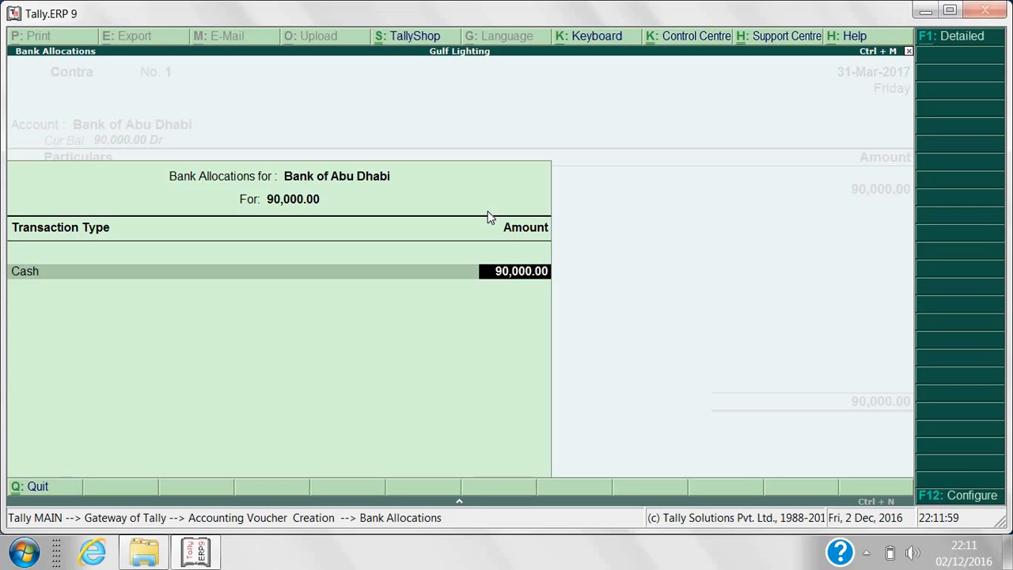
Accept the Bank Allocations screen to reach the voucher's Narration field.
key(Return)
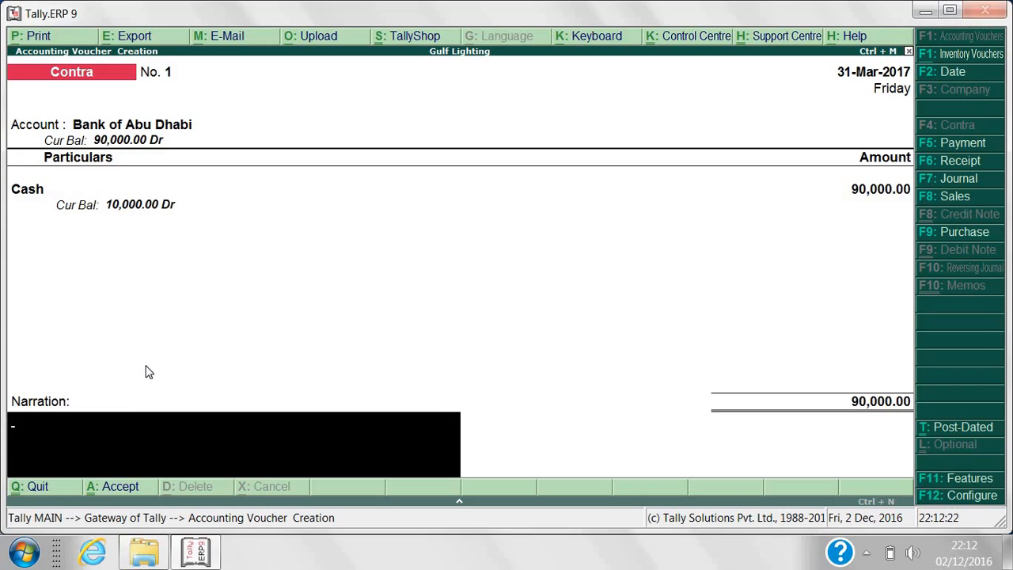
Narrate voucher No. 1 'Cash in Hand Deposited Into Bank.' and accept it.
text(Cash in Hand De)
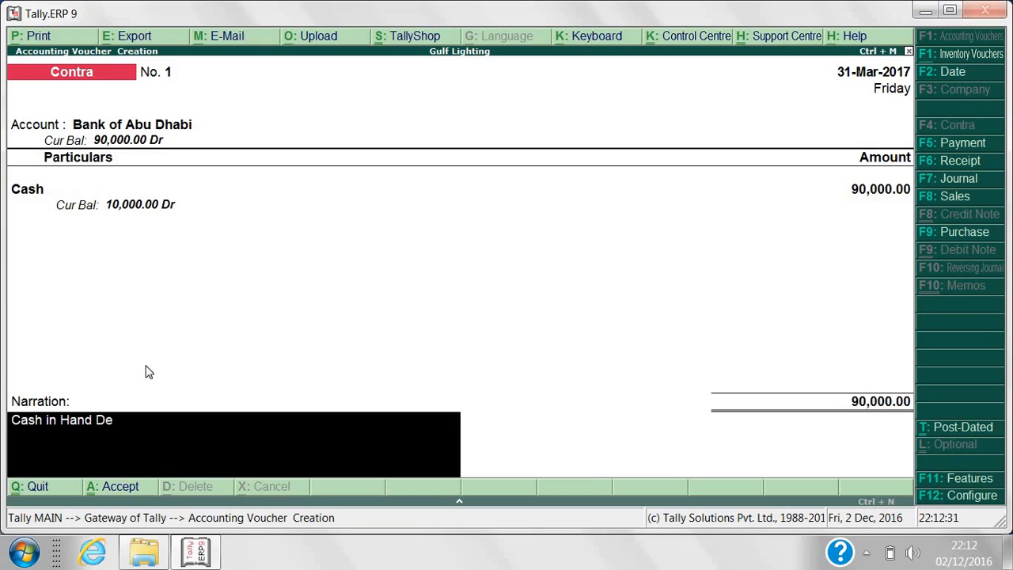
text(posited Into Ban)
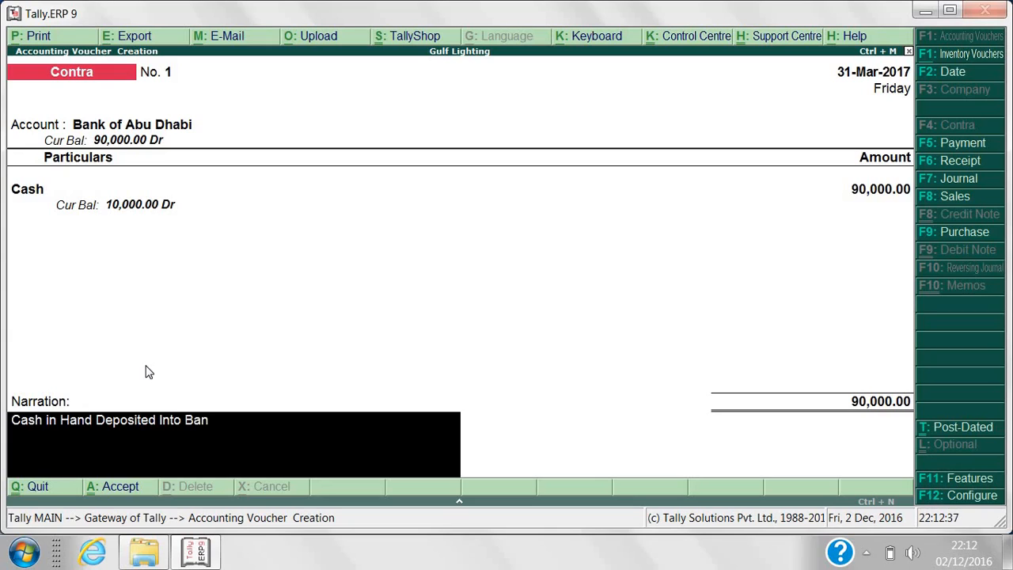
text(k.)
key(Return)
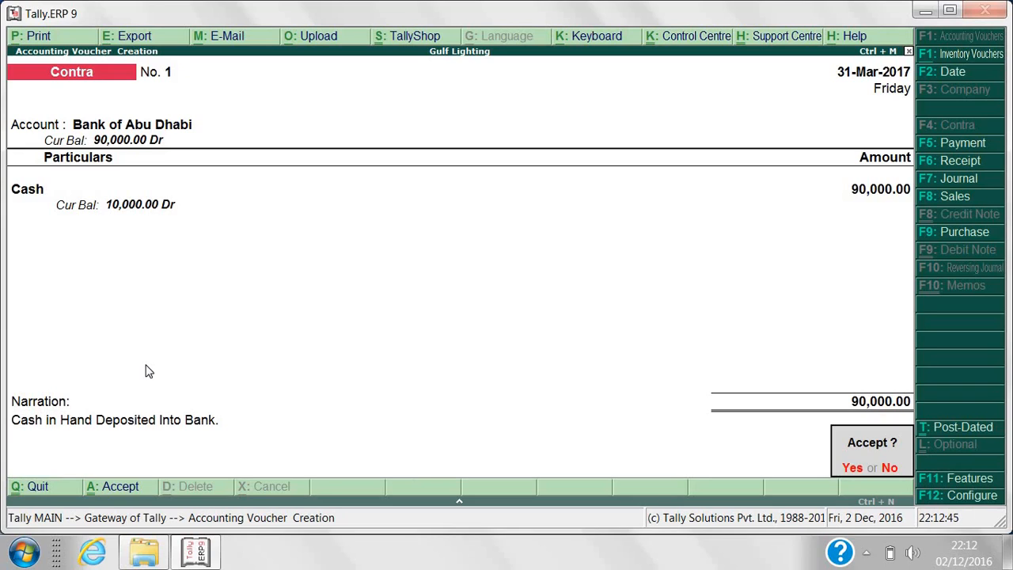
key(y)
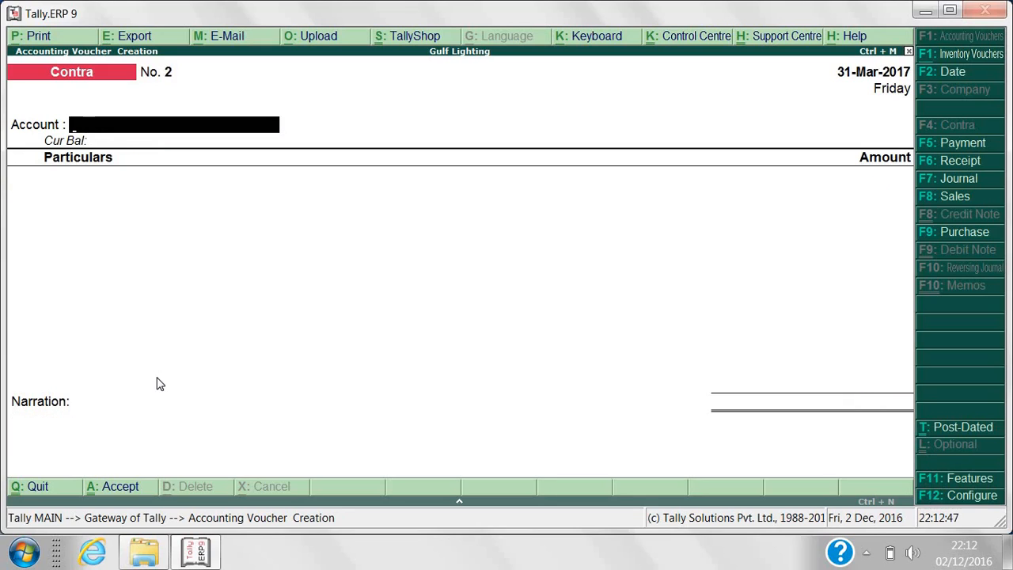
key(Escape)
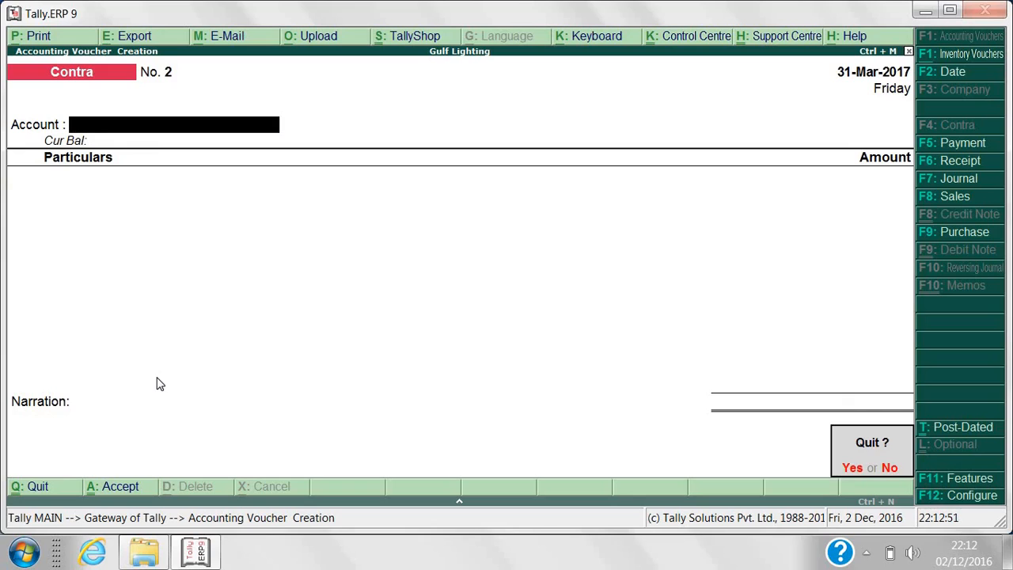
key(y)
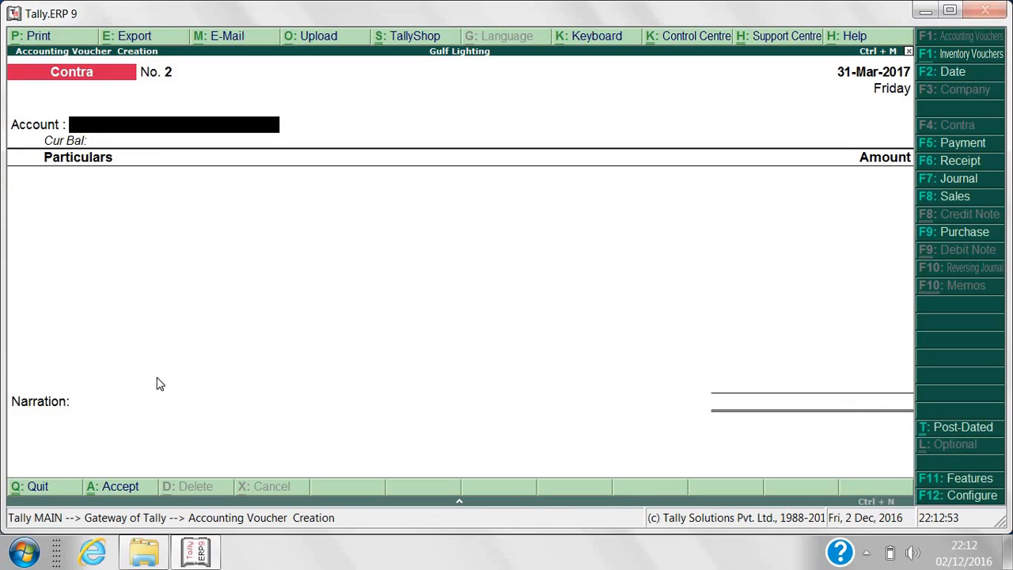
key(Escape)
key(n)
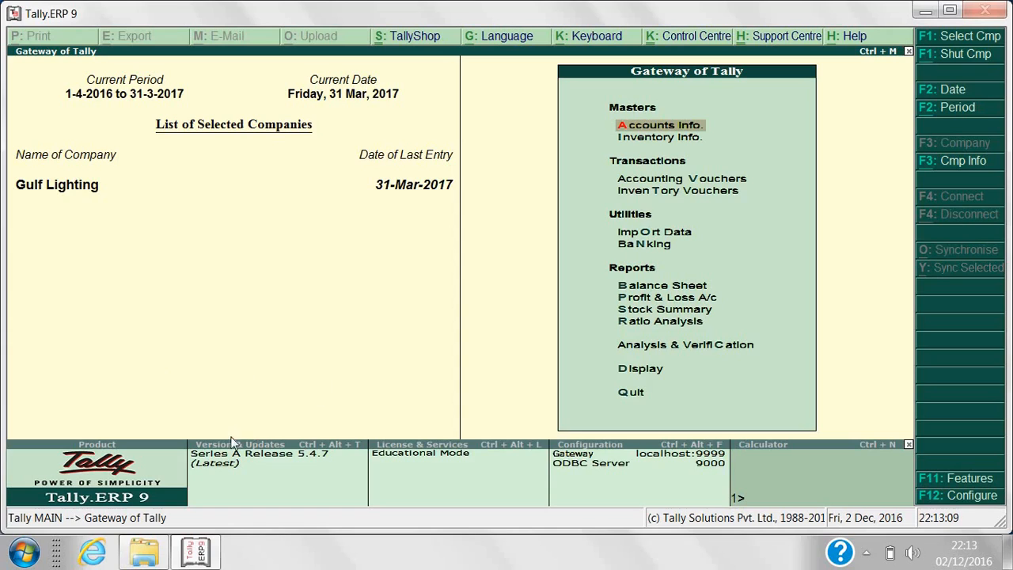
click(664, 180)
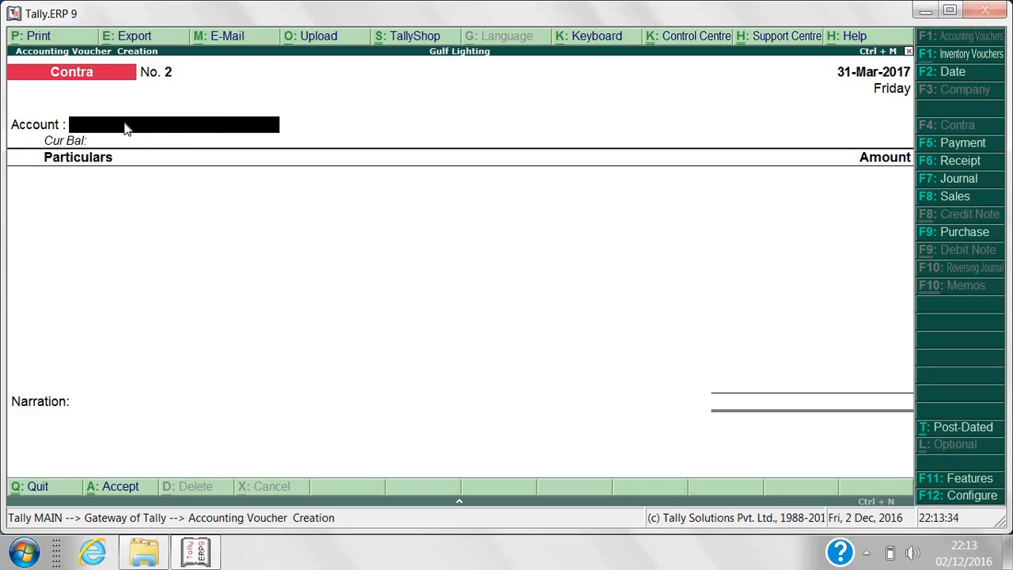
Set Habib Bank Dxb as the account and Bank of Abu Dhabi for 40,000 as the particular.
text(H)
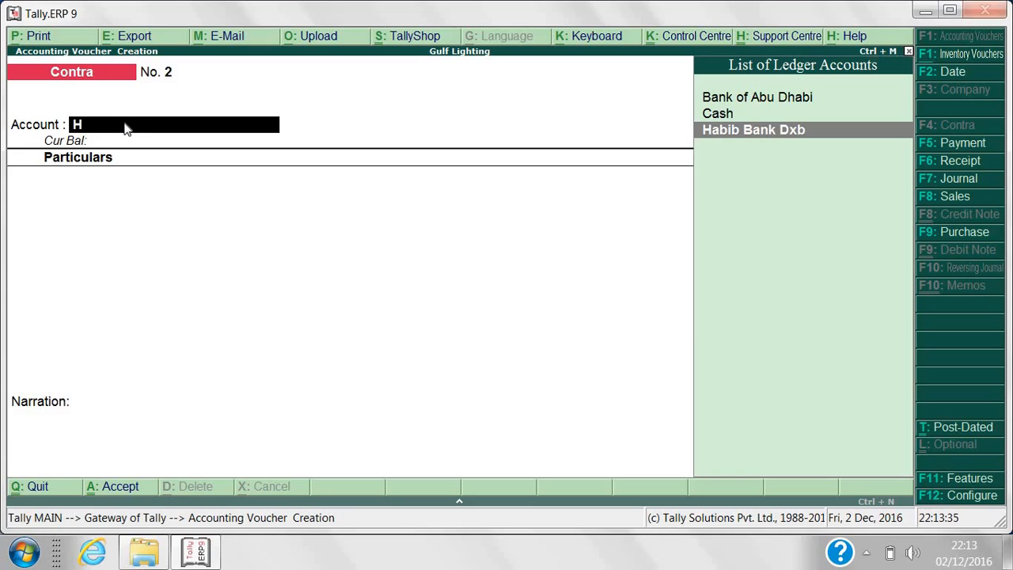
key(Return)
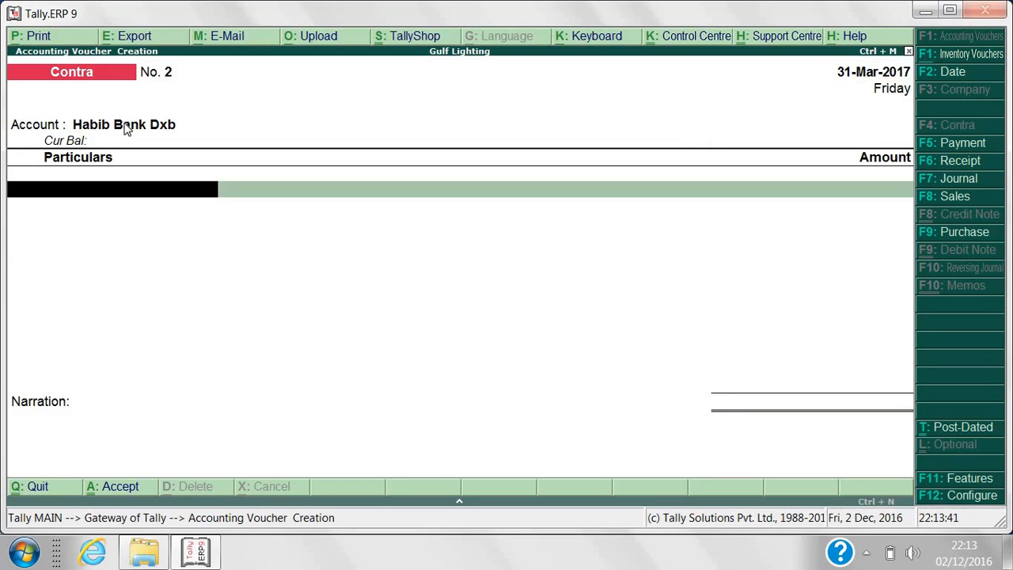
text(Bank)
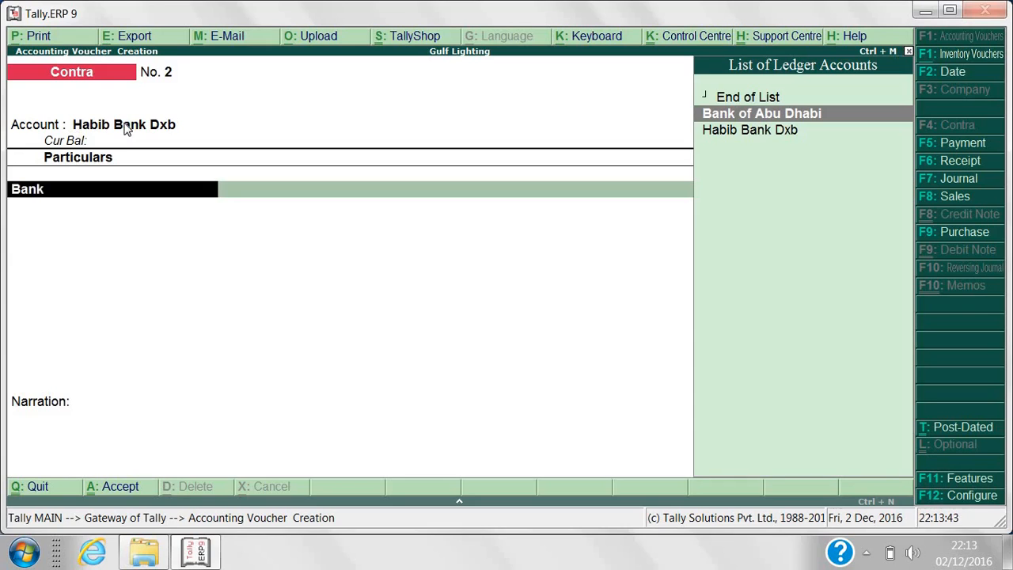
key(Return)
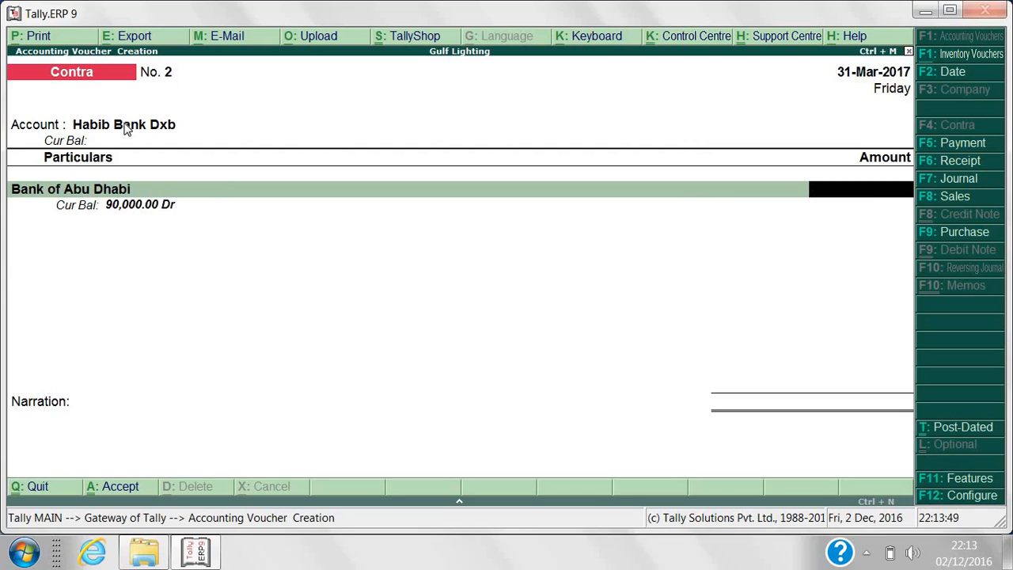
text(40,000)
key(Return)
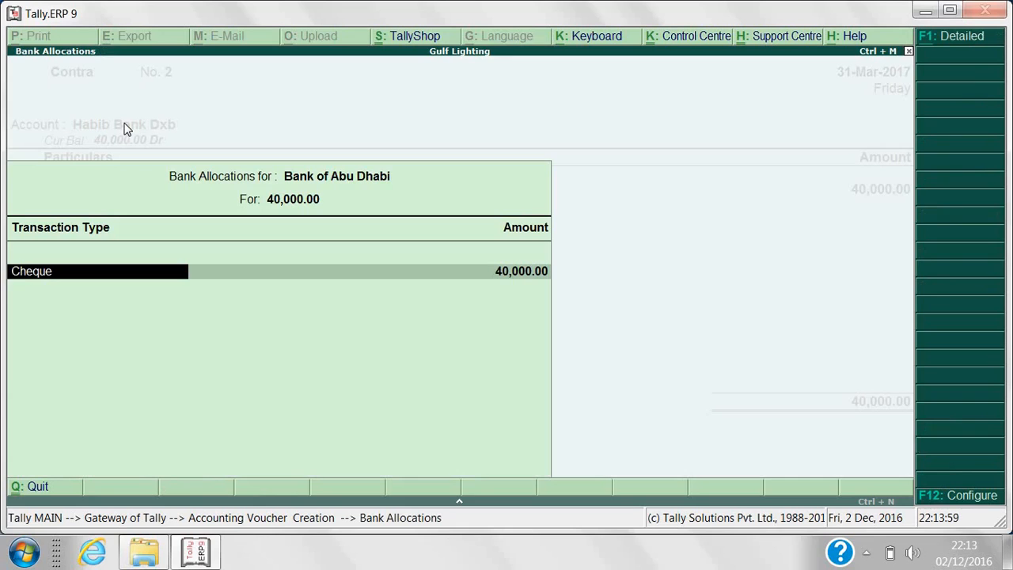
Accept Cheque for Bank of Abu Dhabi and Cheque/DD for Habib Bank Dxb, 40,000.00 each.
key(Return)
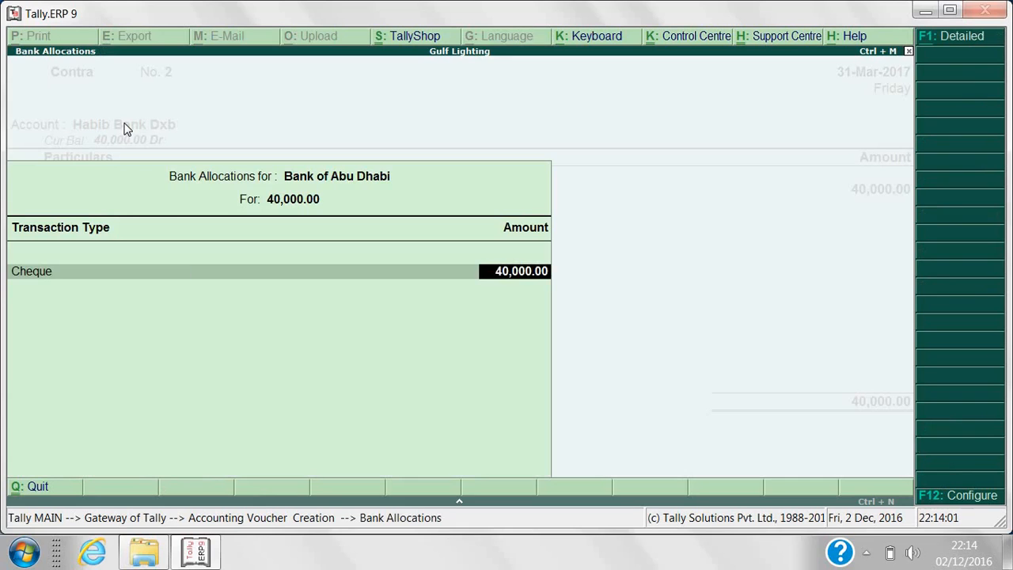
key(Return)
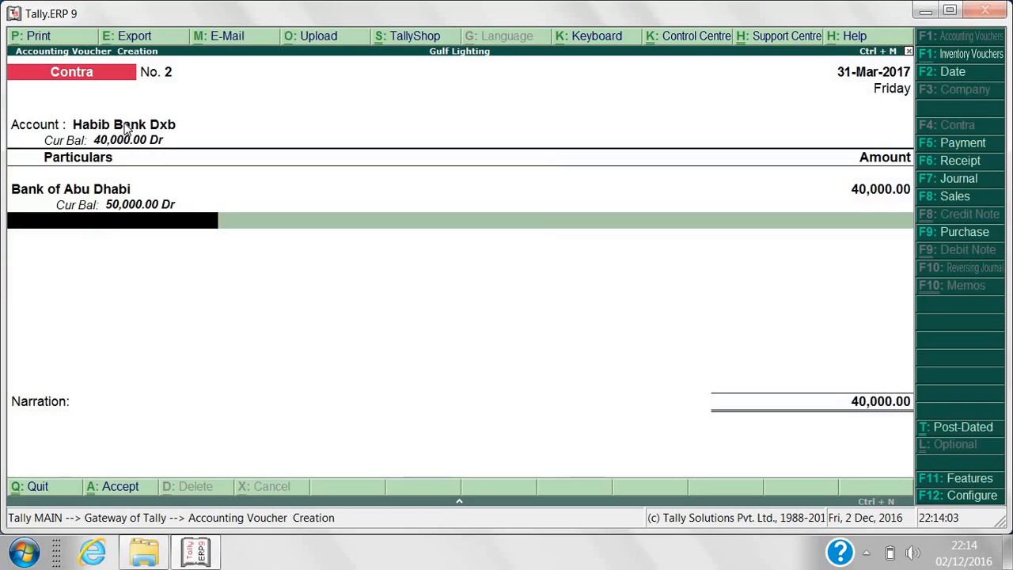
key(Return)
key(Return)
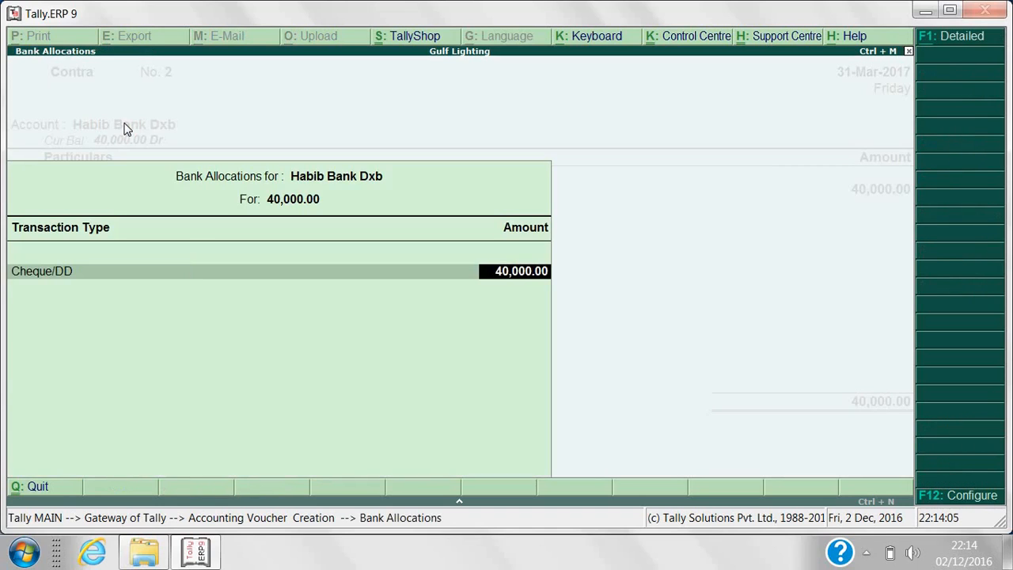
key(Return)
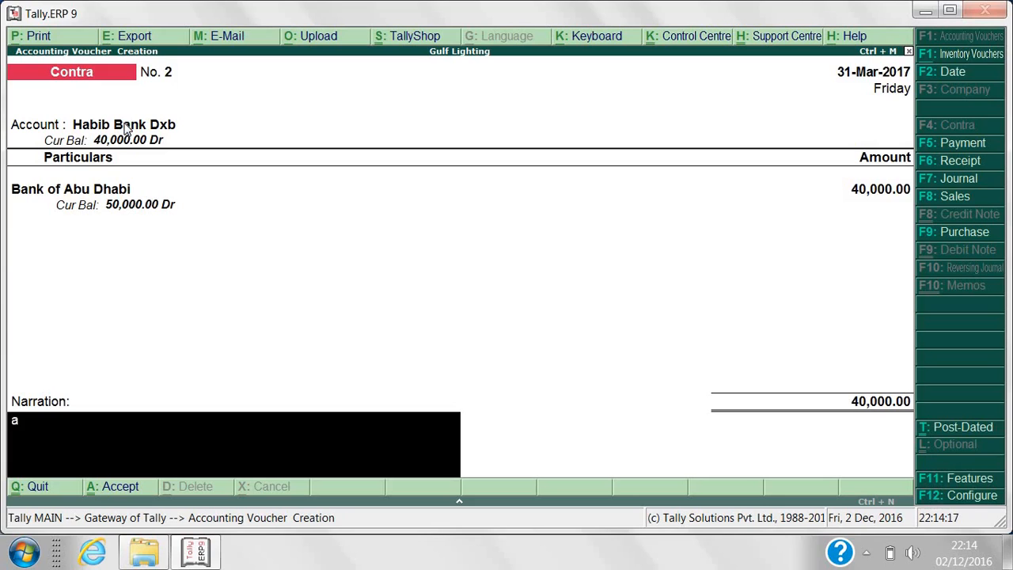
Narrate voucher No. 2 'AED 40,000. transferred to HABIB BANK from Bank of Abu Dhabi.' and accept it.
text(AED 40,000)
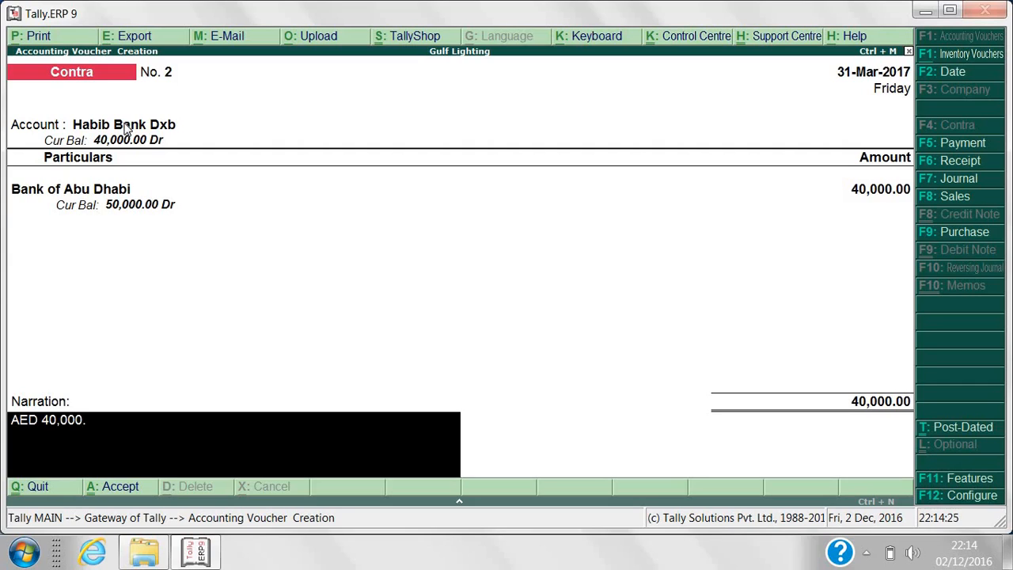
text(. tRA)
key(BackSpace)
key(BackSpace)
text(raf)
key(BackSpace)
text(nsferred to H)
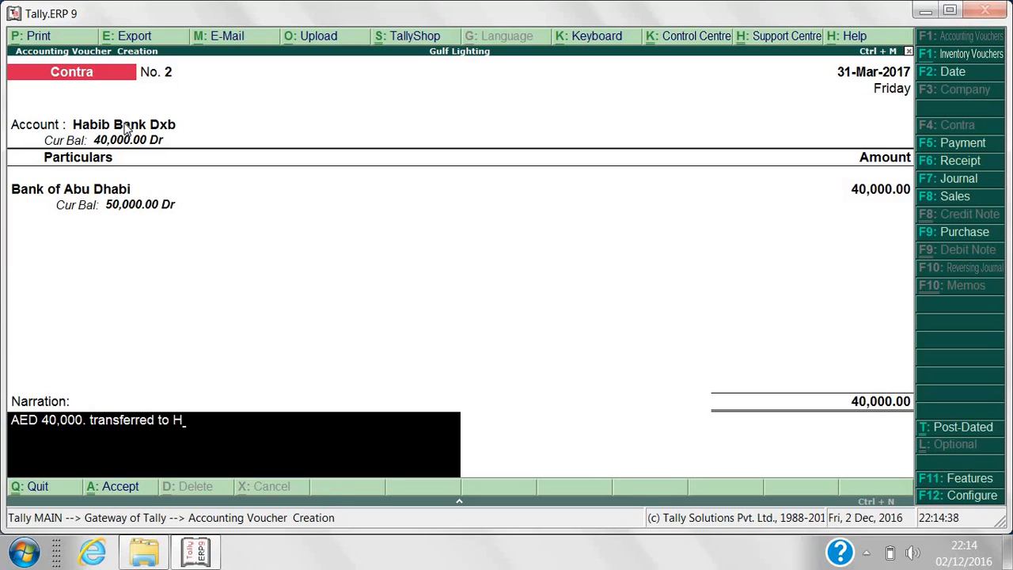
text(ABIB BANK fro)
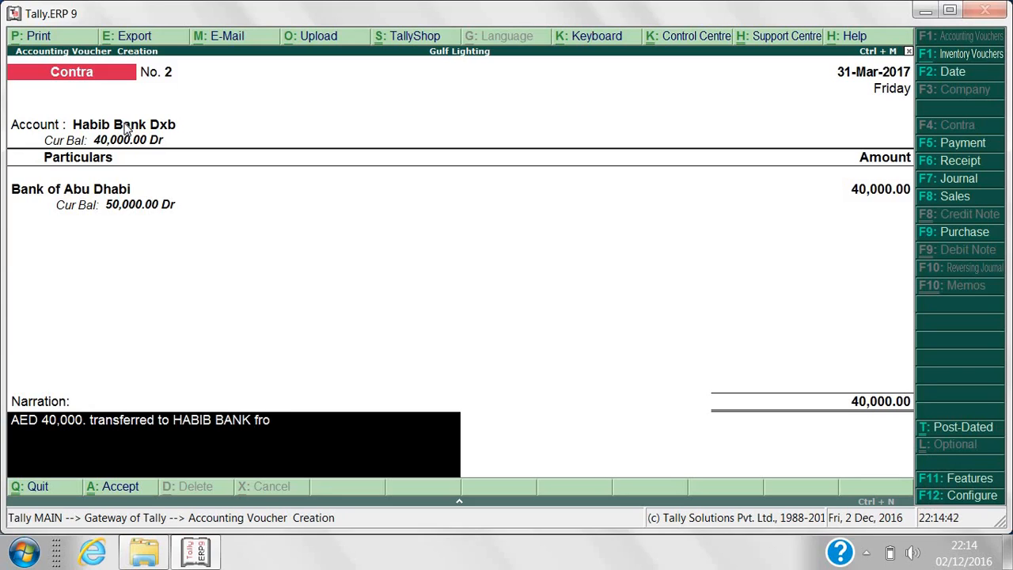
text(m Bank of Abu D)
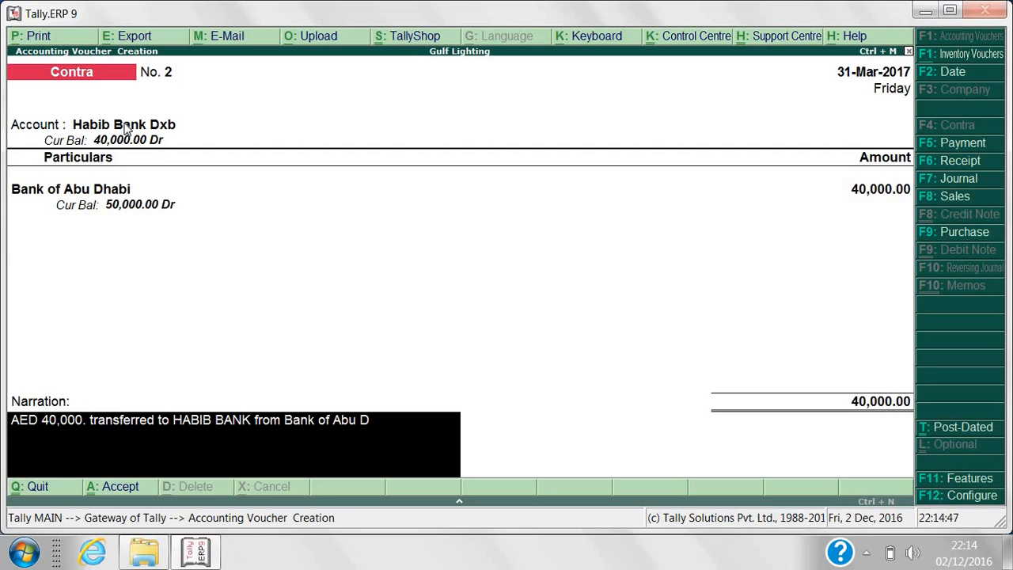
text(habi.)
key(Return)
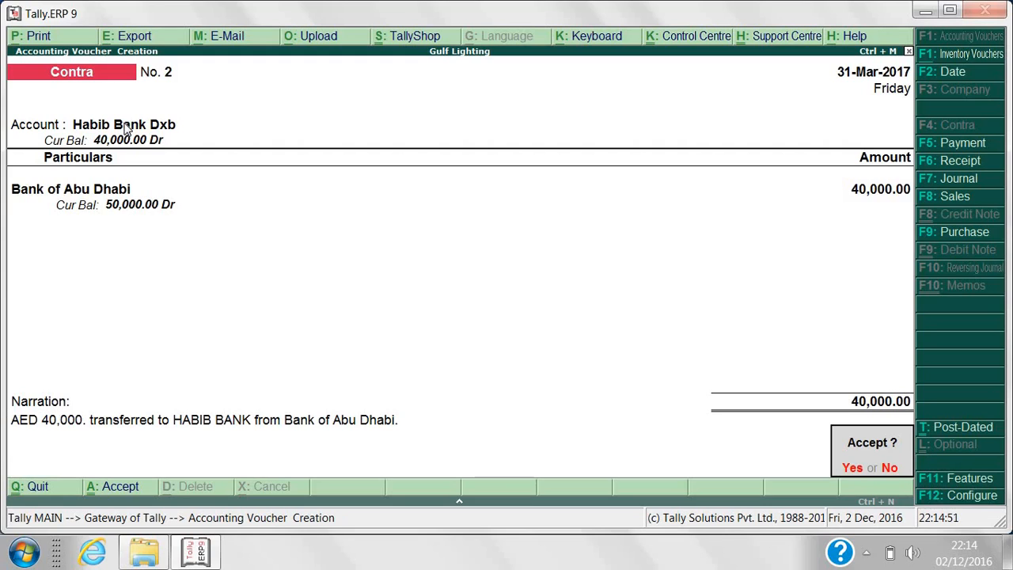
key(Return)
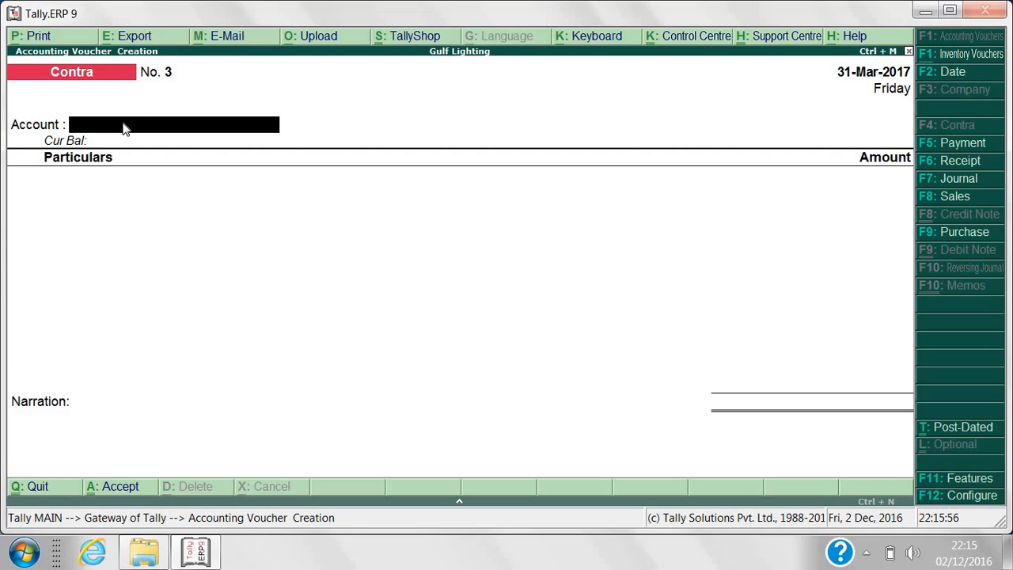
Enter Cash as the account and Bank of Abu Dhabi for 5000, accepting the Cheque allocation.
text(Cash)
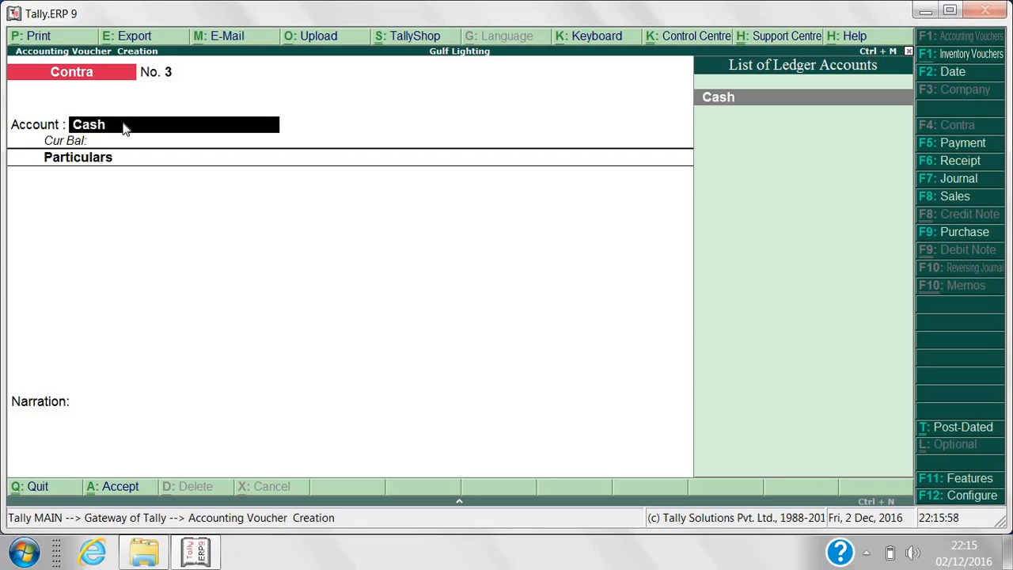
key(Return)
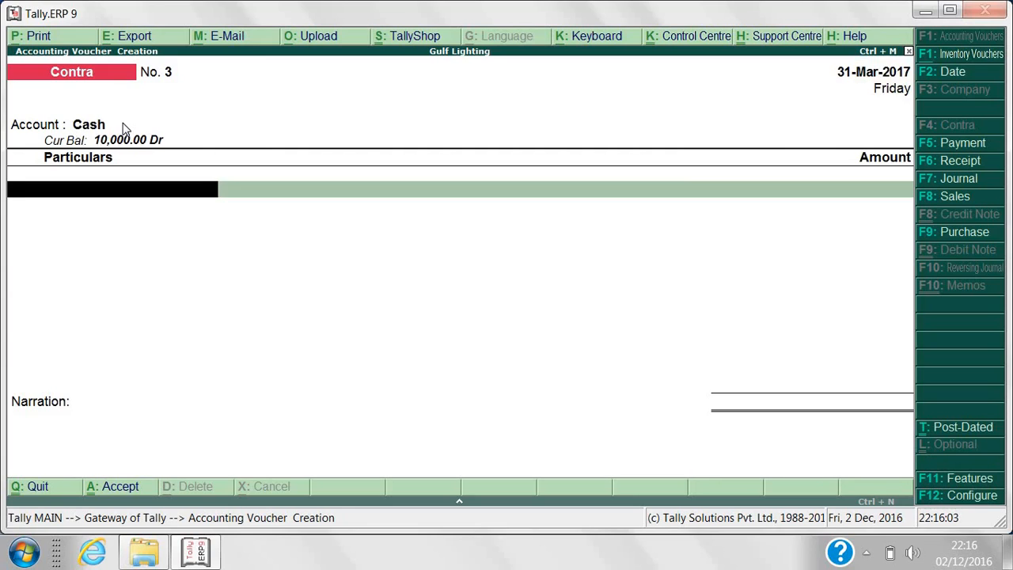
text(Bank)
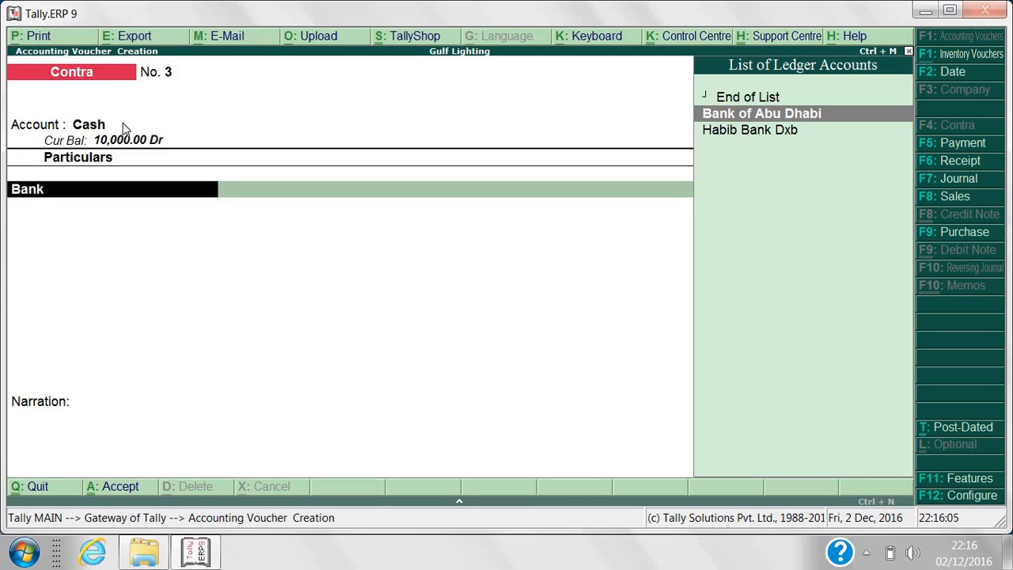
key(Return)
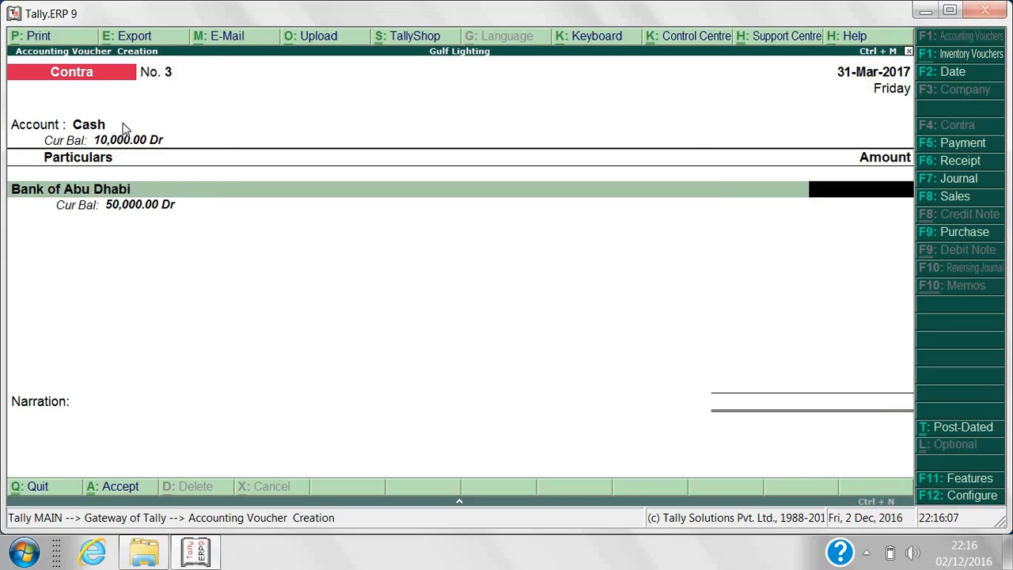
text(5000)
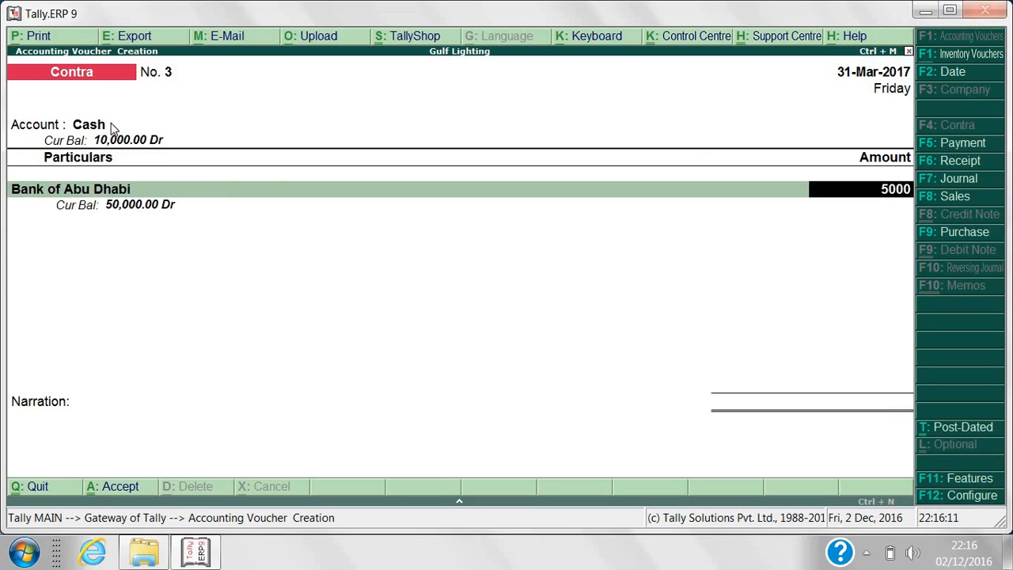
key(Return)
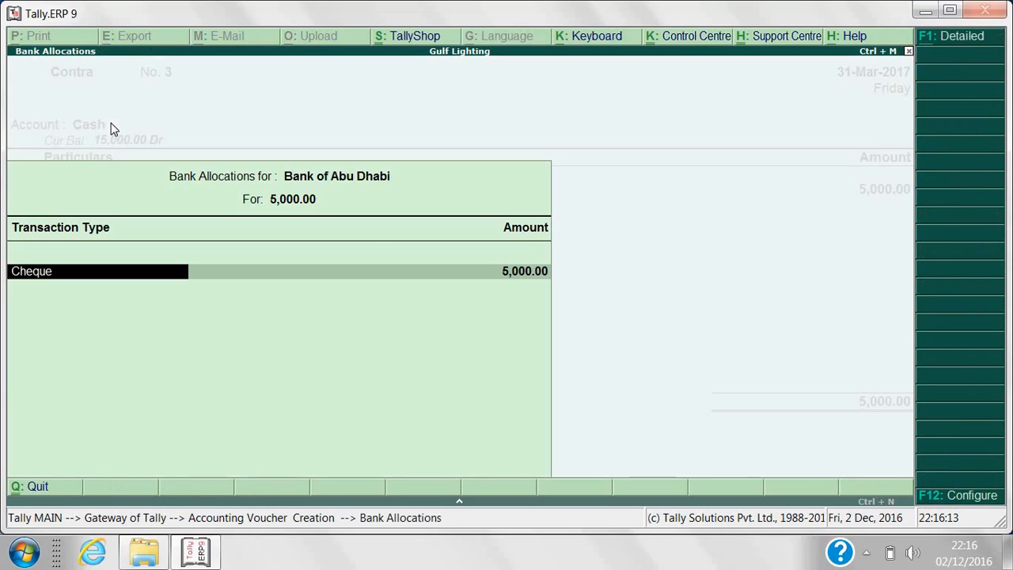
key(Return)
key(Return)
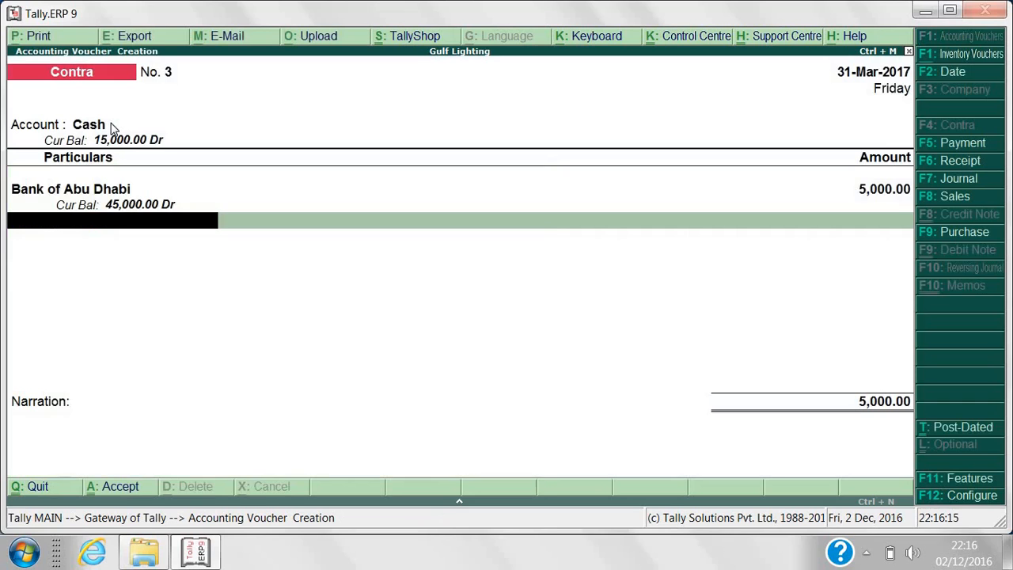
key(Return)
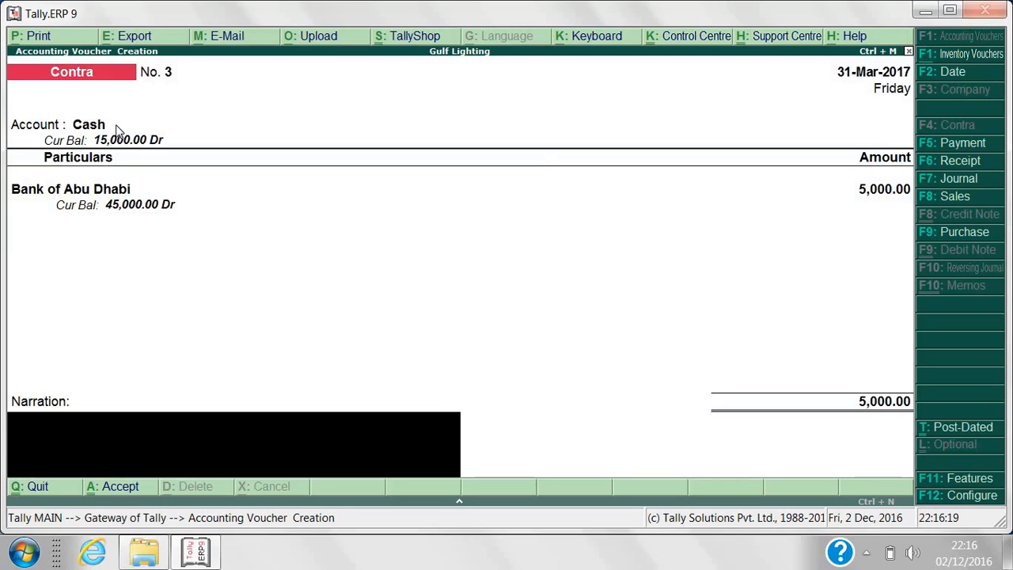
Narrate 'Cash withdrawal from Bank For office use', save voucher No. 3, and quit voucher entry.
text(Cash withdra)
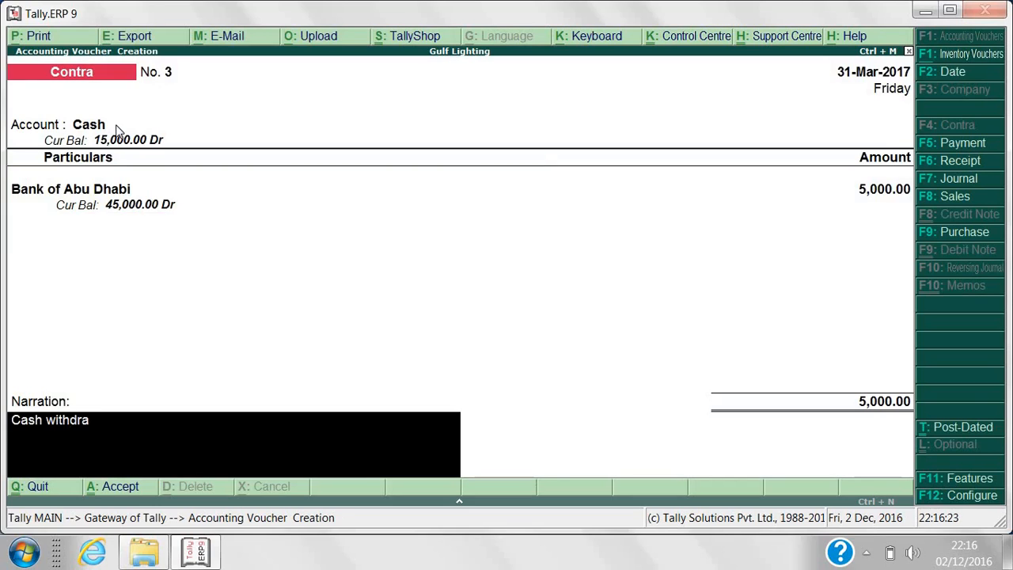
text(wal from )
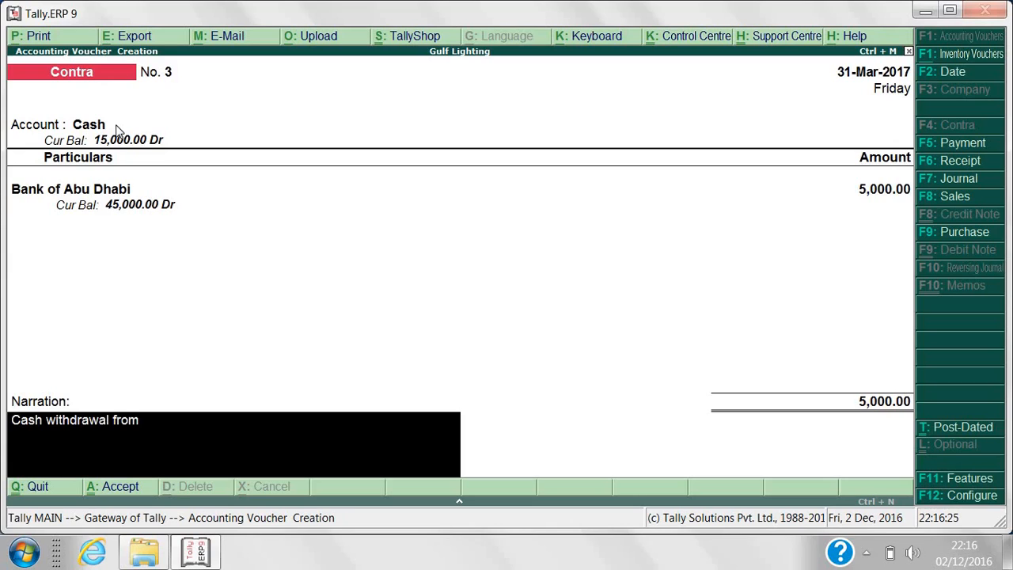
text(Bank For offi)
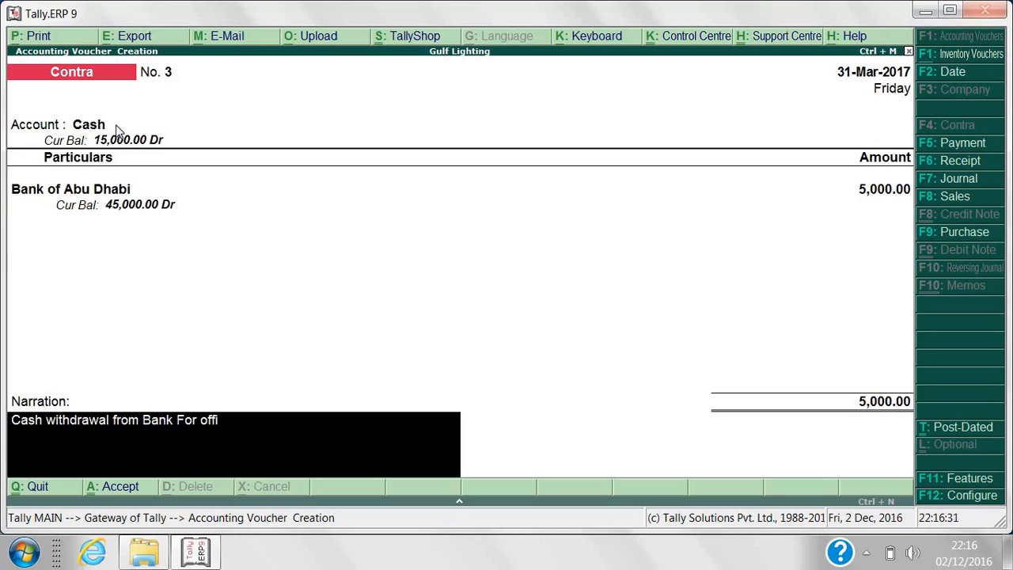
text(ce use.)
key(Return)
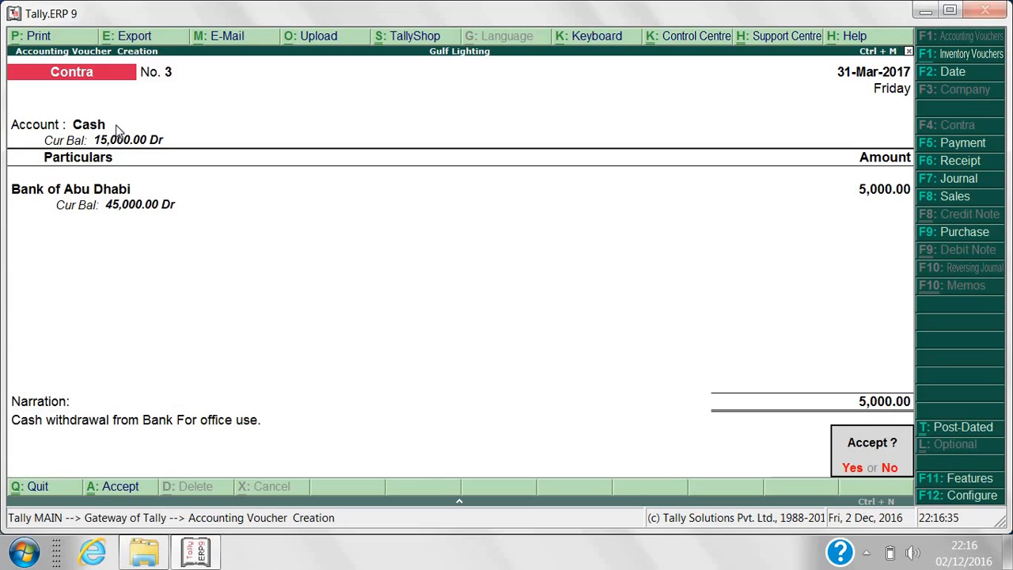
key(Return)
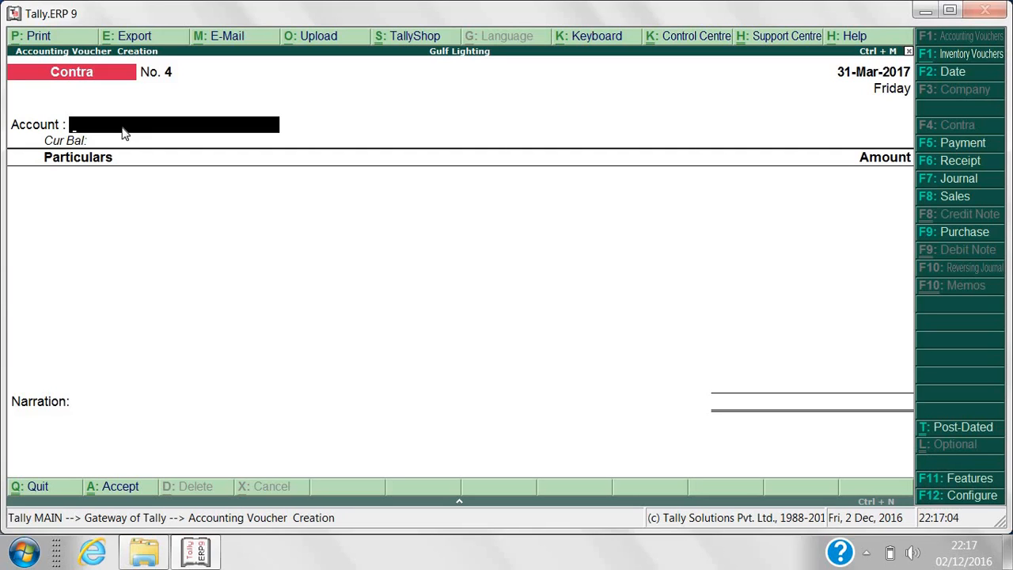
key(Escape)
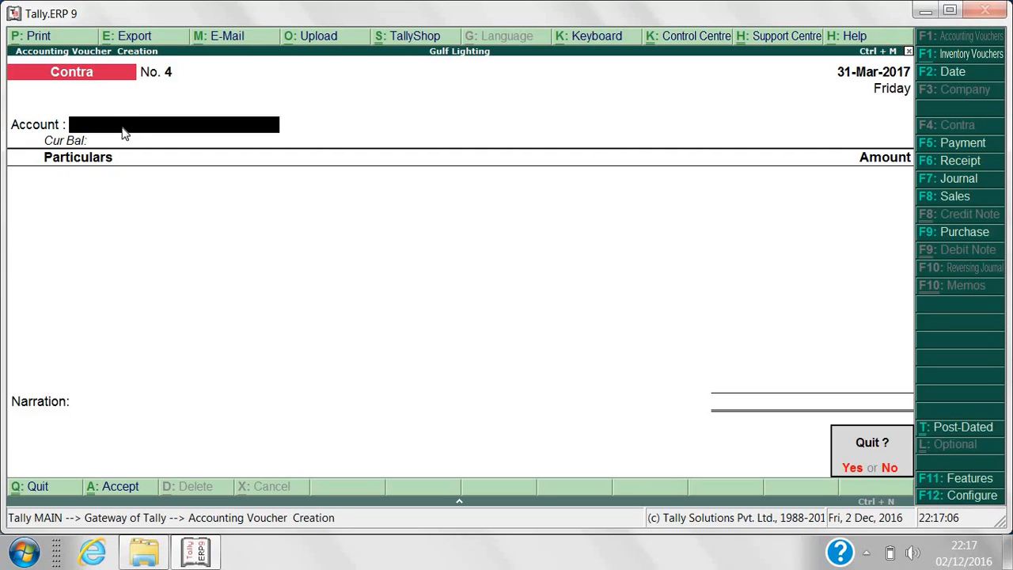
key(y)
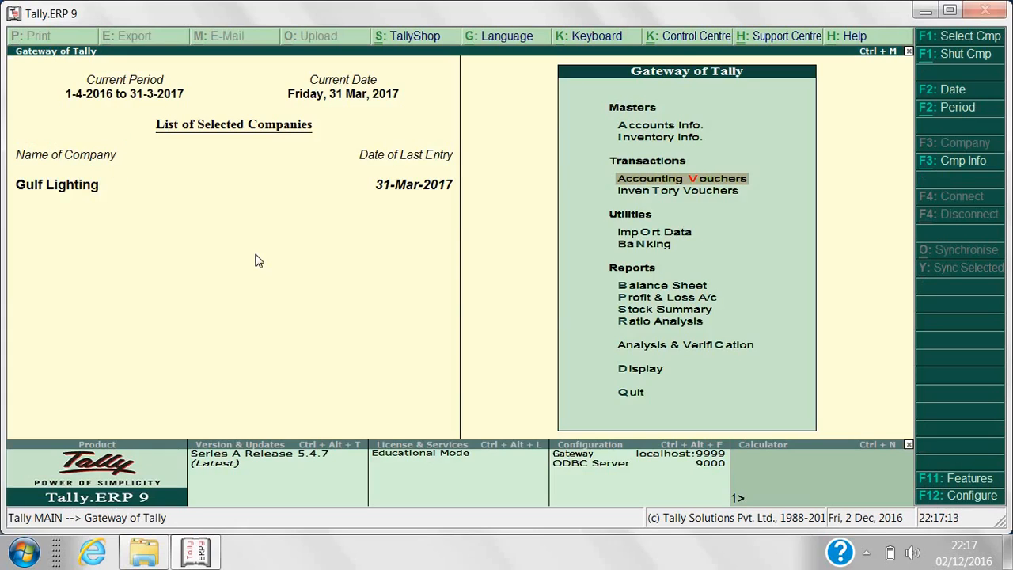
Open the Balance Sheet and drill into Current Assets to view Bank Accounts.
click(622, 286)
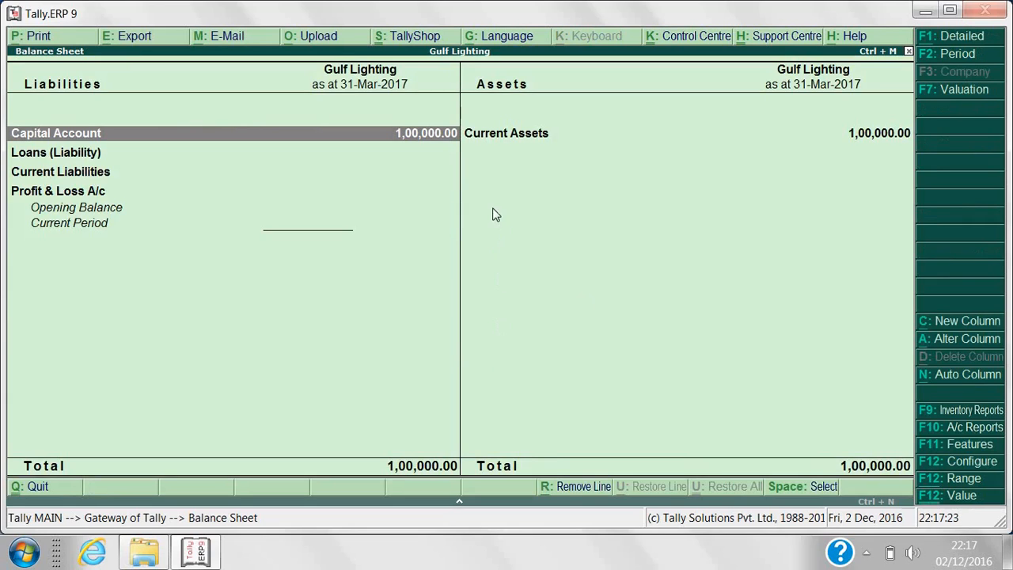
click(501, 139)
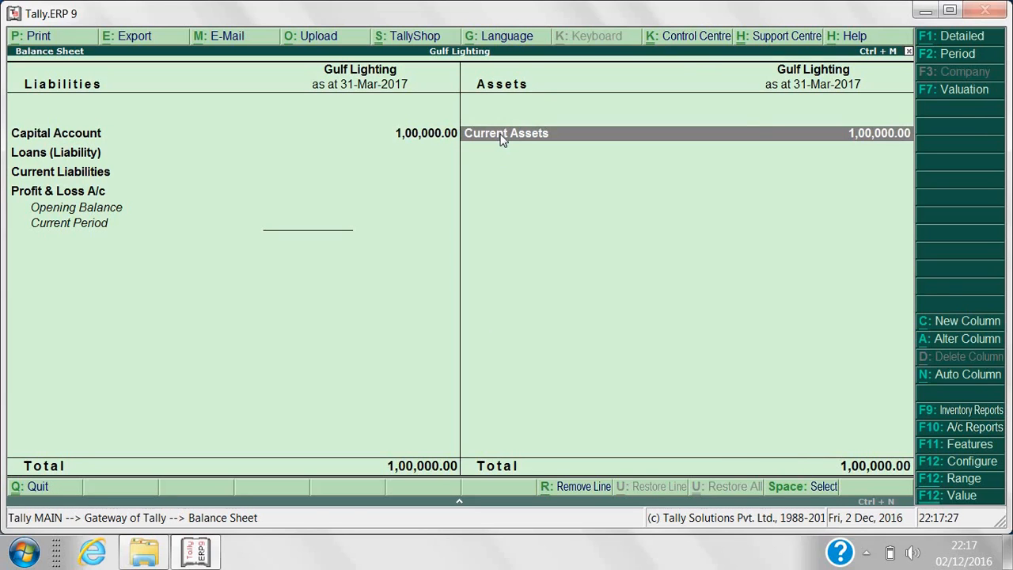
click(502, 139)
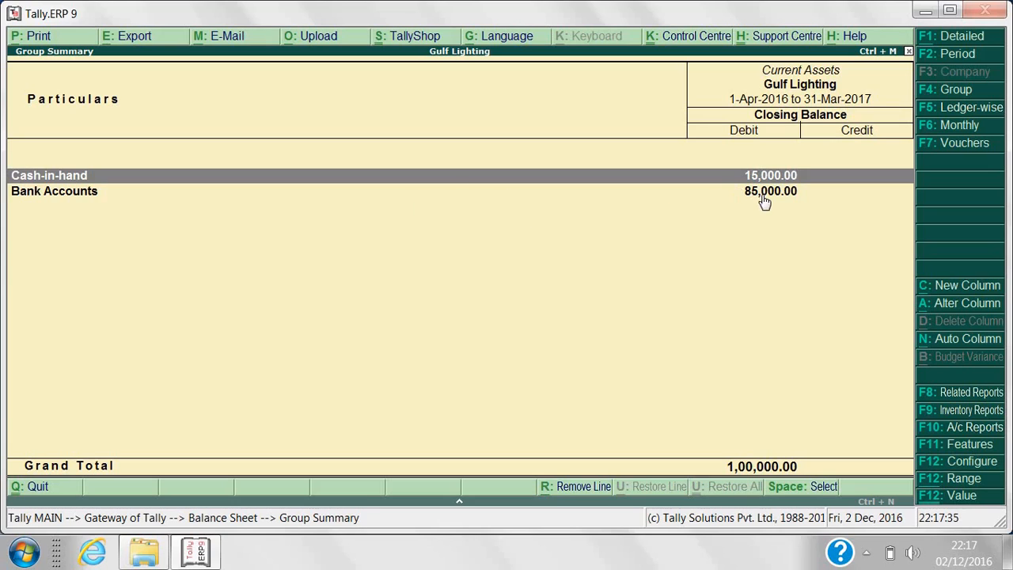
click(764, 197)
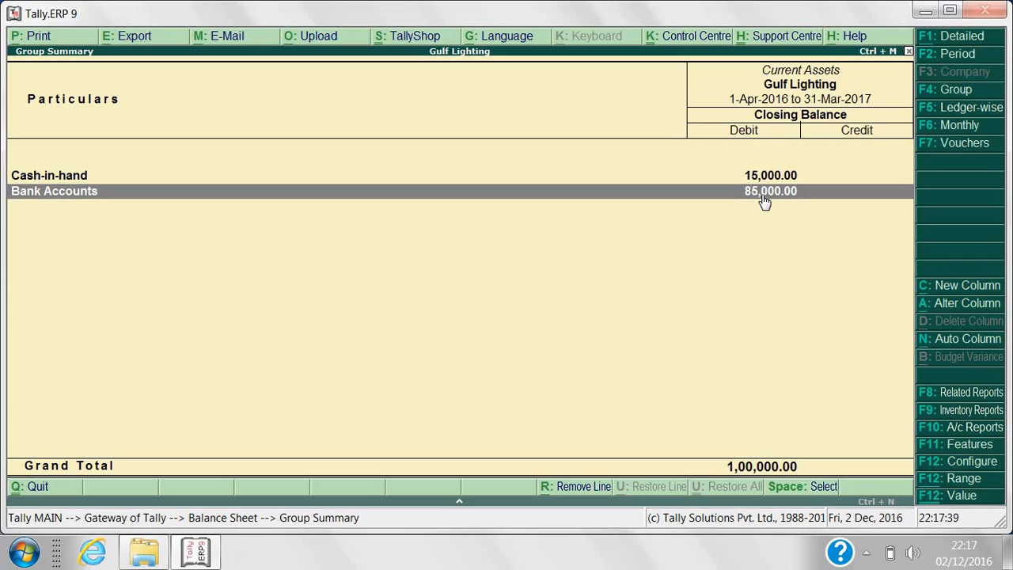
key(Escape)
key(Escape)
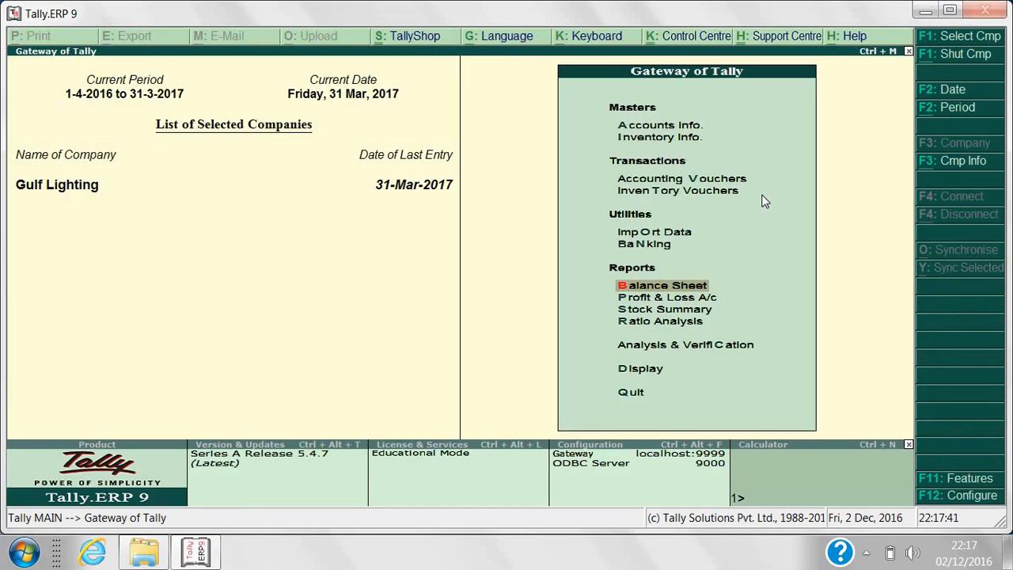
Reopen the Balance Sheet, check the Capital Account breakdown, then open Profit & Loss A/c.
key(Return)
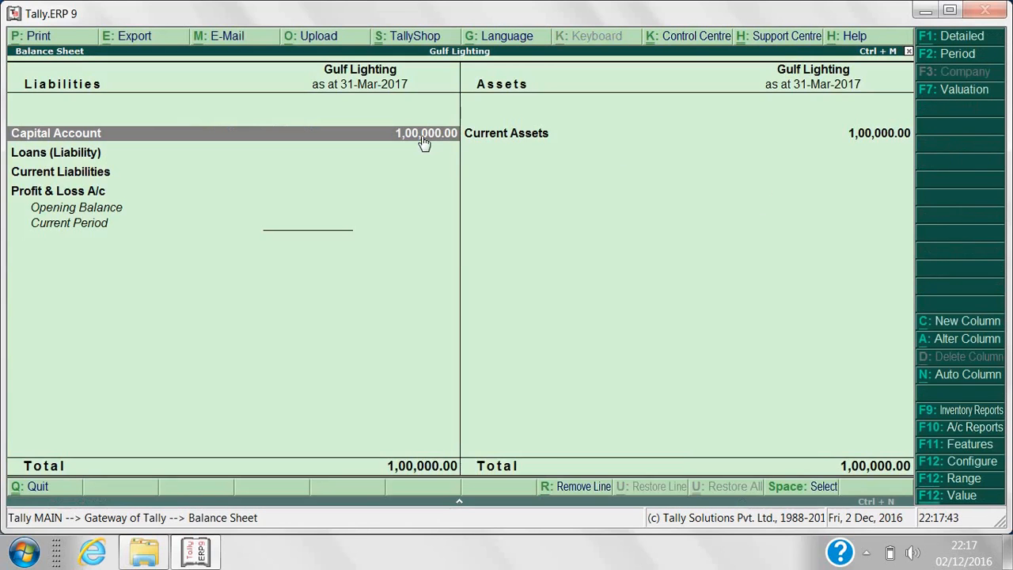
click(424, 141)
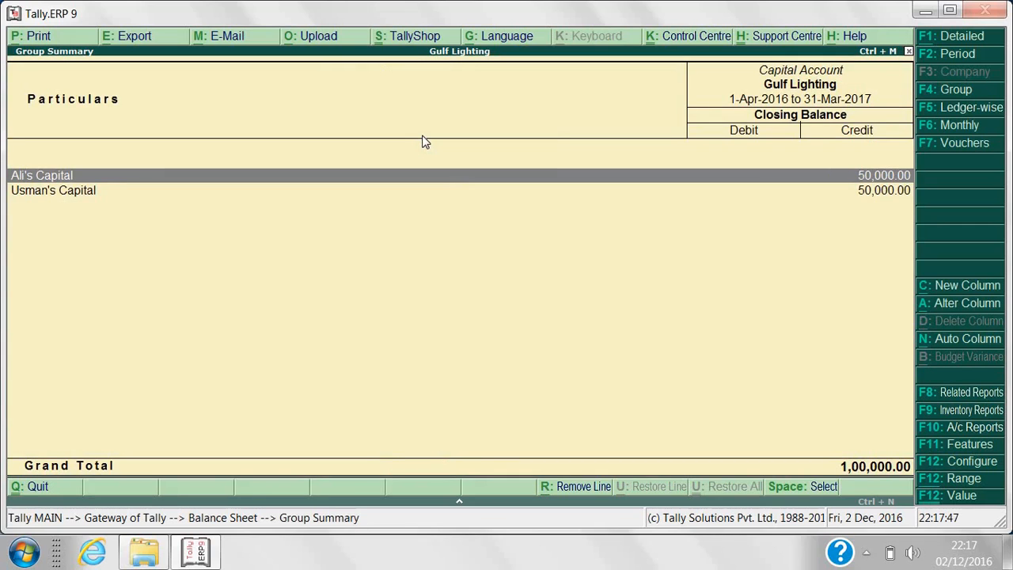
key(Escape)
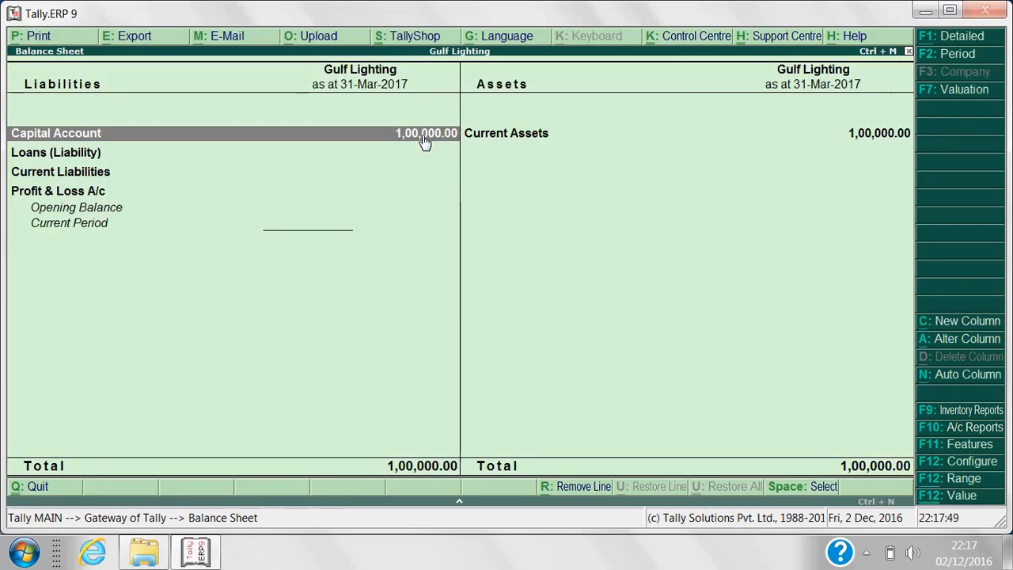
key(Escape)
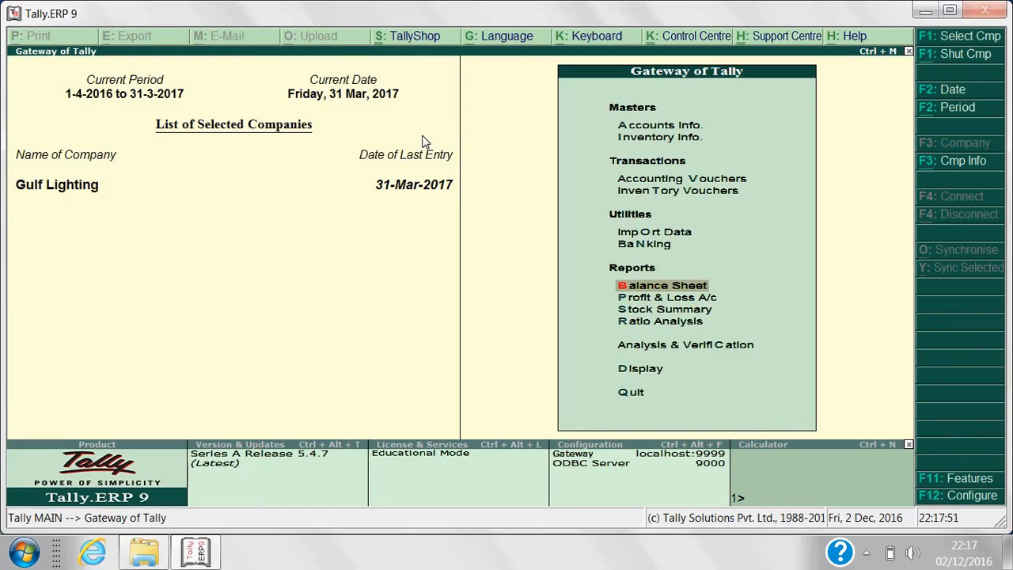
click(624, 297)
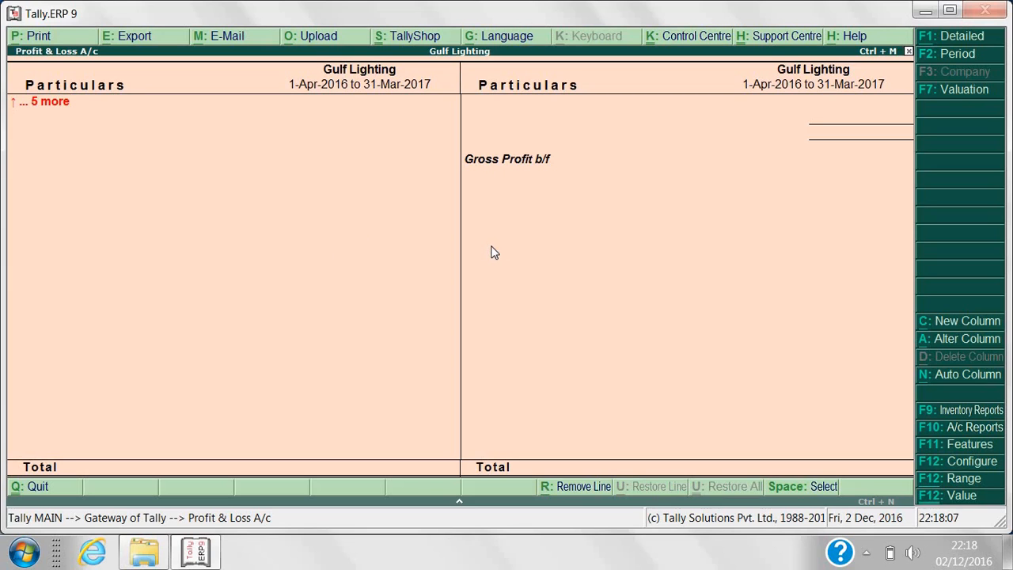
Open the Trial Balance and drill into Current Assets, ending on the Display Menu.
key(Escape)
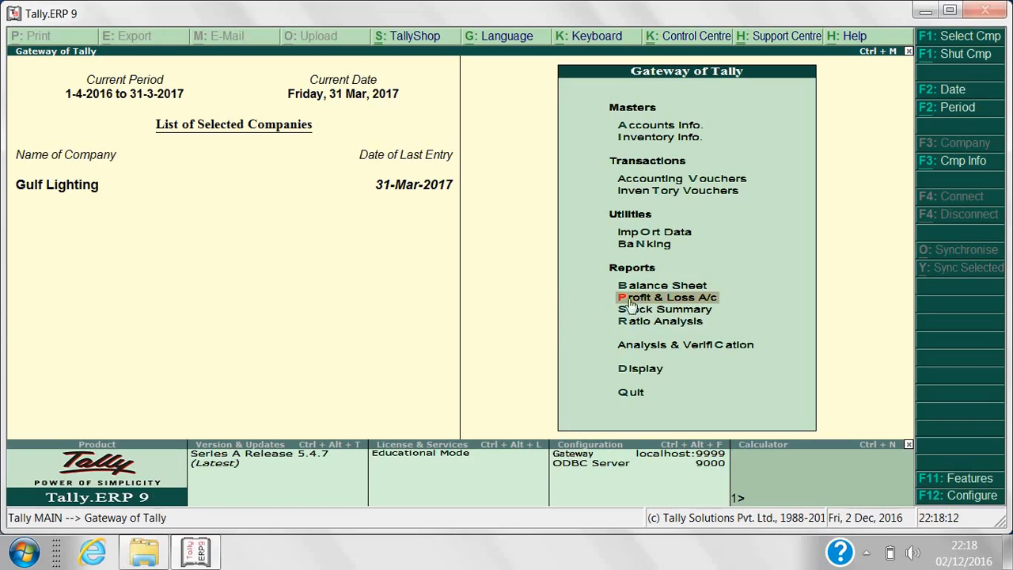
click(641, 369)
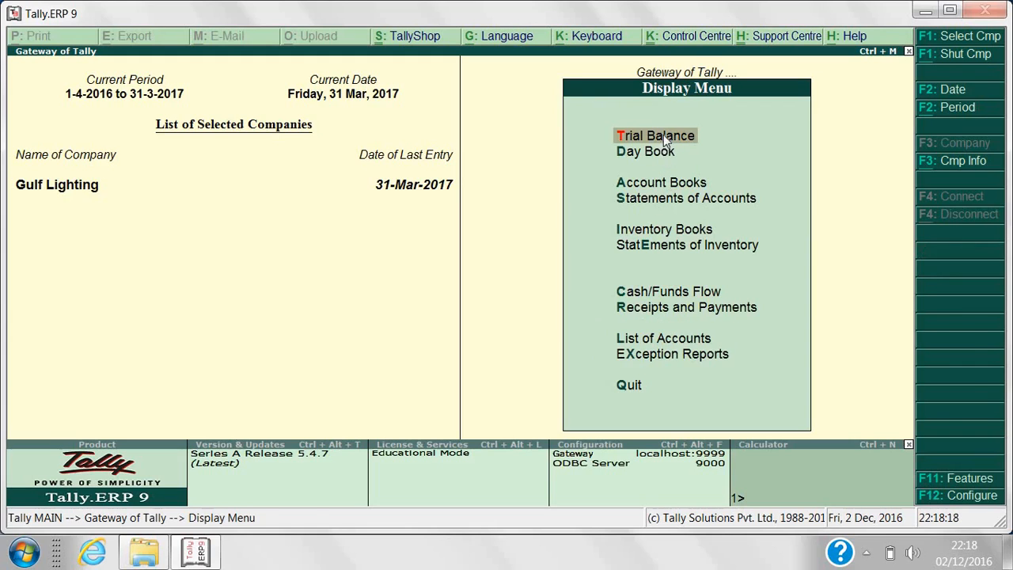
click(665, 137)
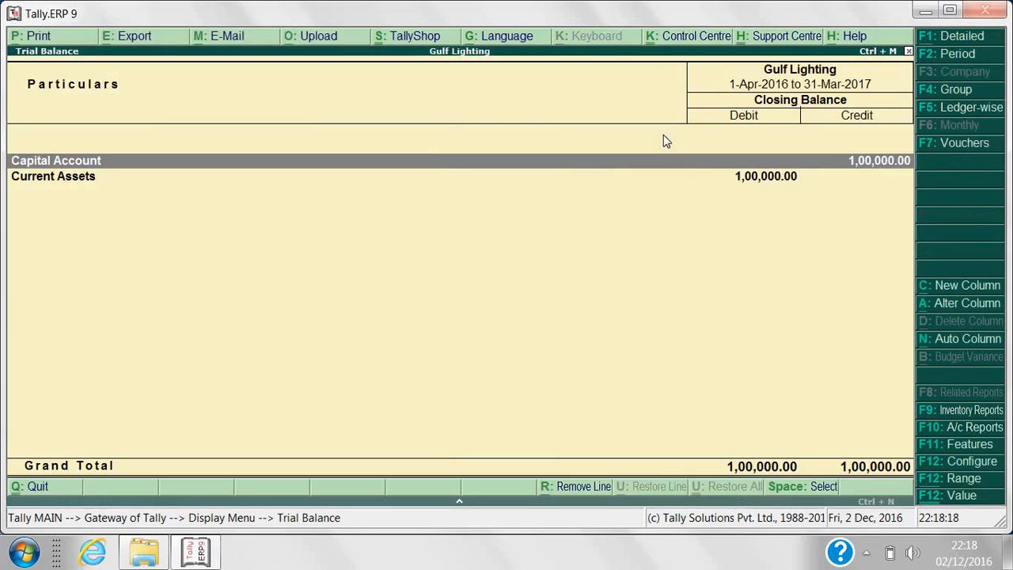
double_click(707, 176)
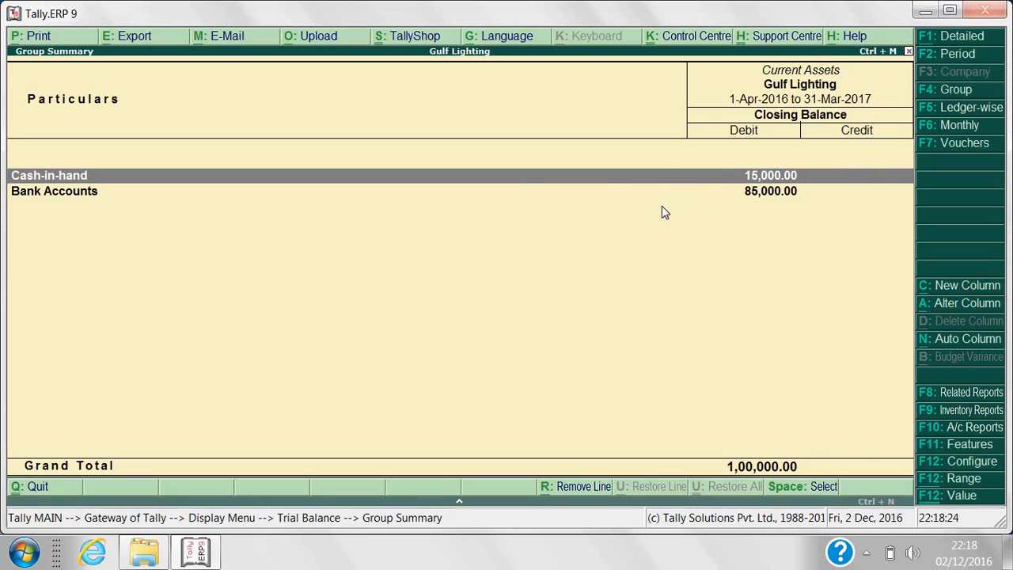
key(Escape)
key(Escape)
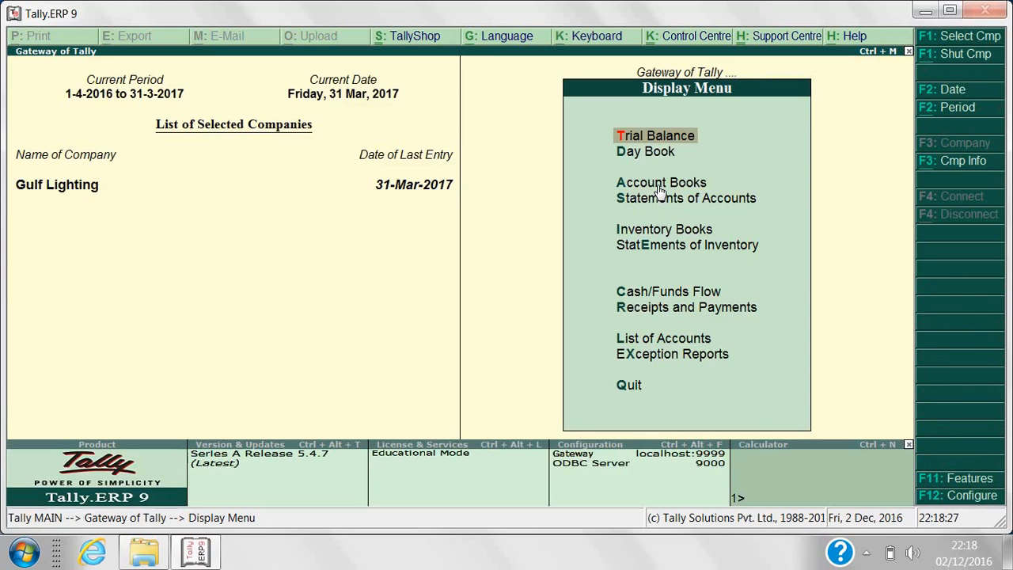
Open the Habib Bank Dxb ledger and inspect contra voucher No. 2 without changes.
click(657, 187)
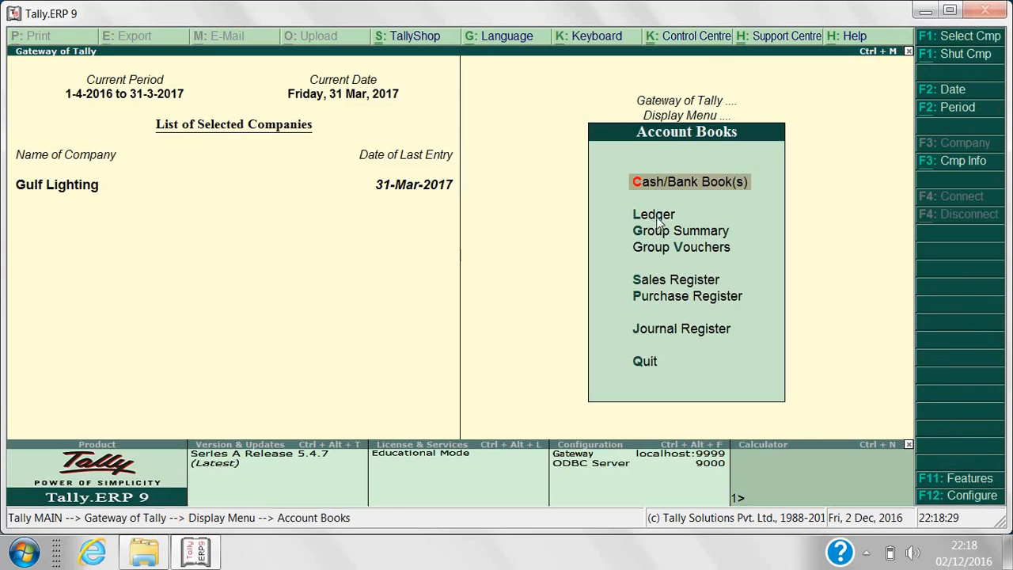
click(657, 220)
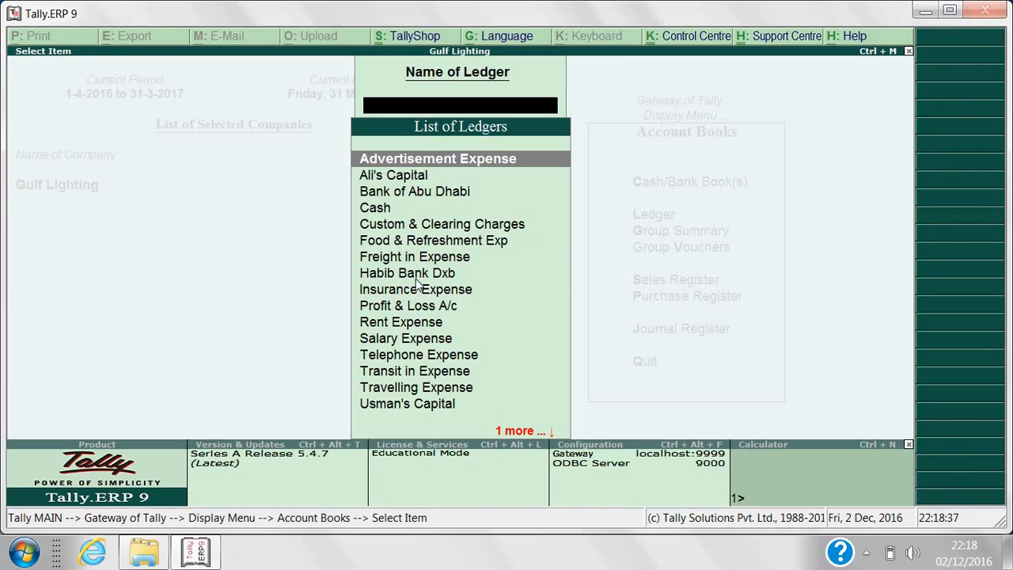
click(415, 277)
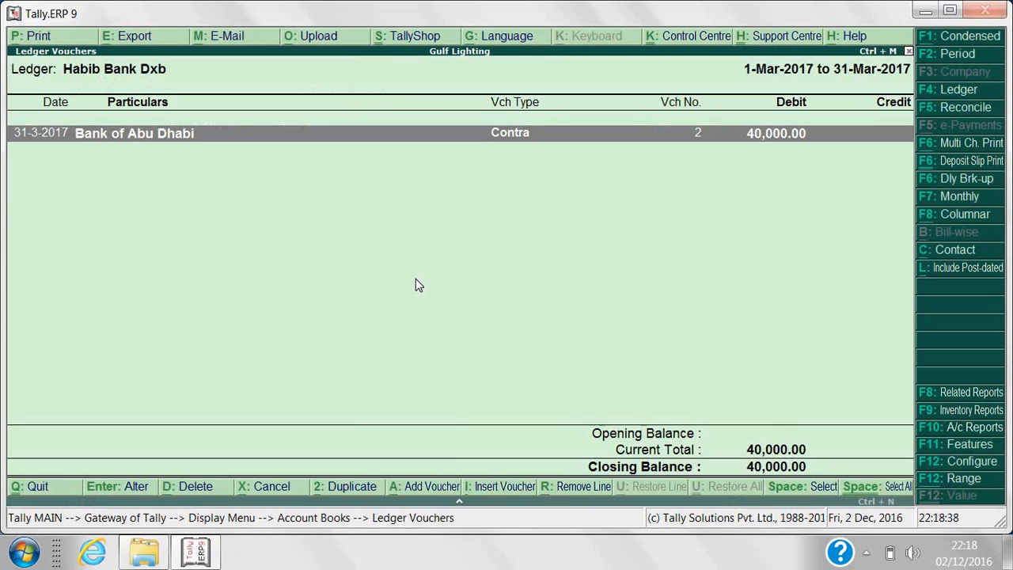
click(551, 132)
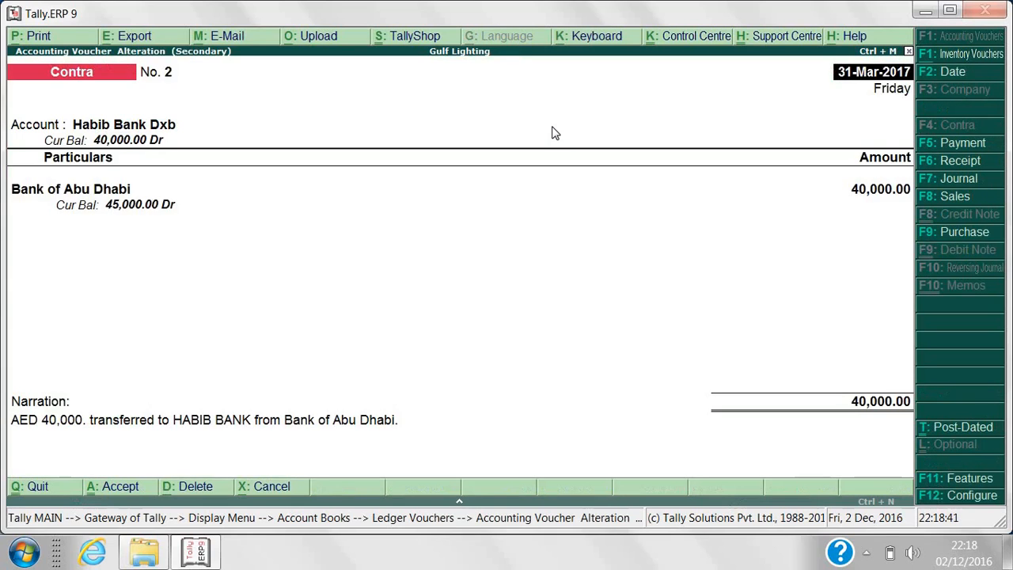
key(Escape)
key(y)
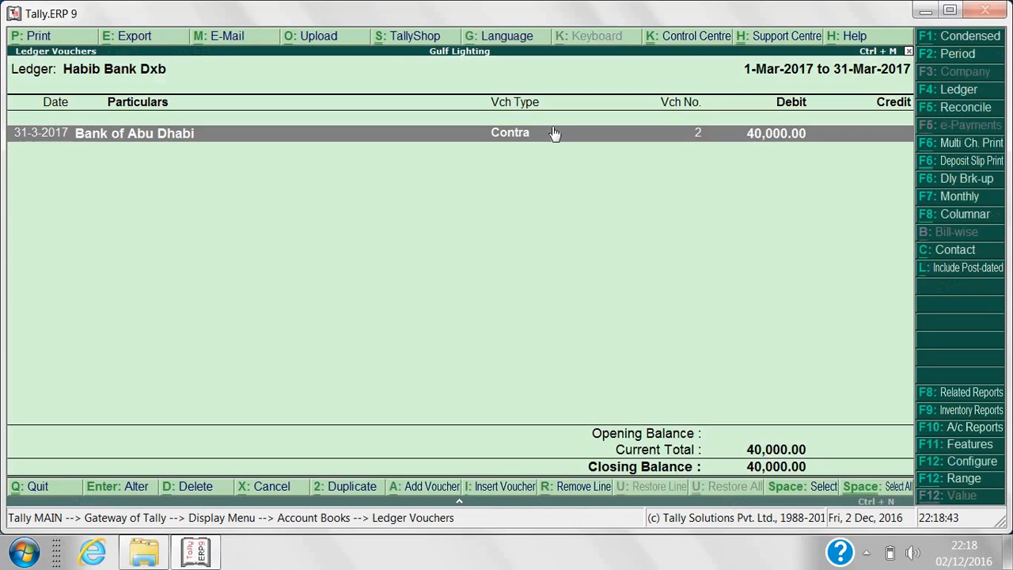
key(Escape)
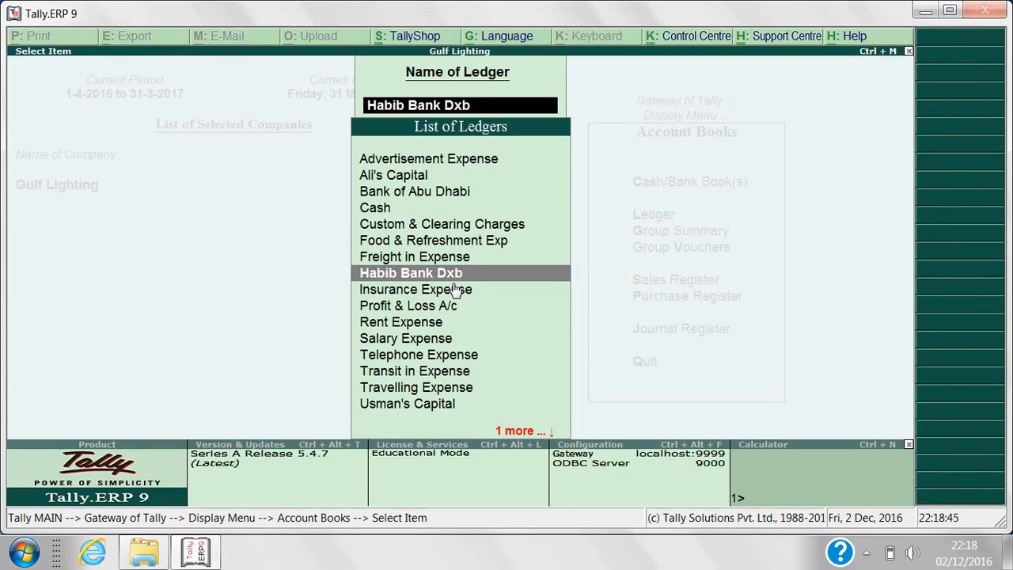
Review the Bank of Abu Dhabi ledger's Habib Bank Dxb and Cash contra entries.
double_click(436, 196)
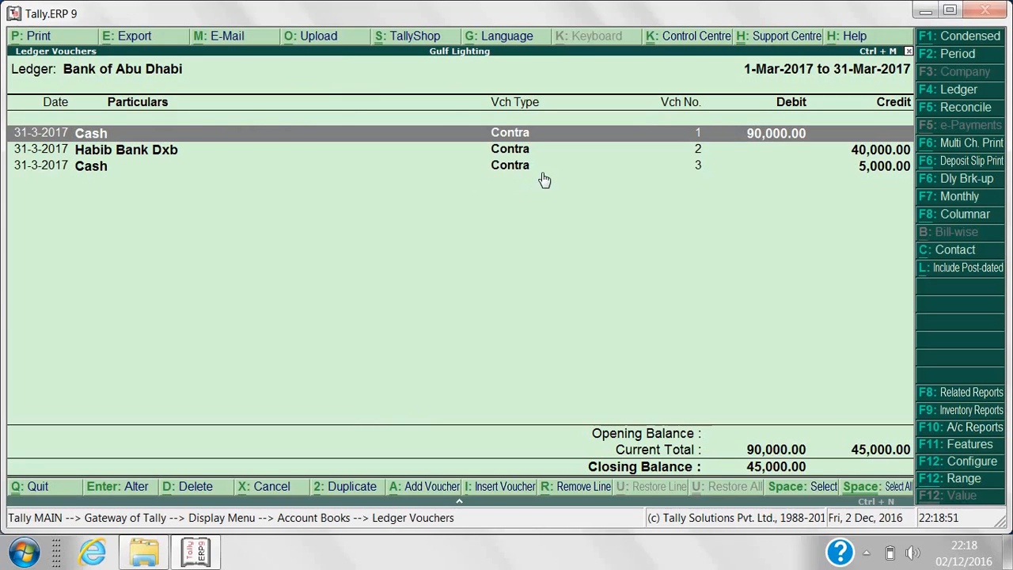
click(779, 154)
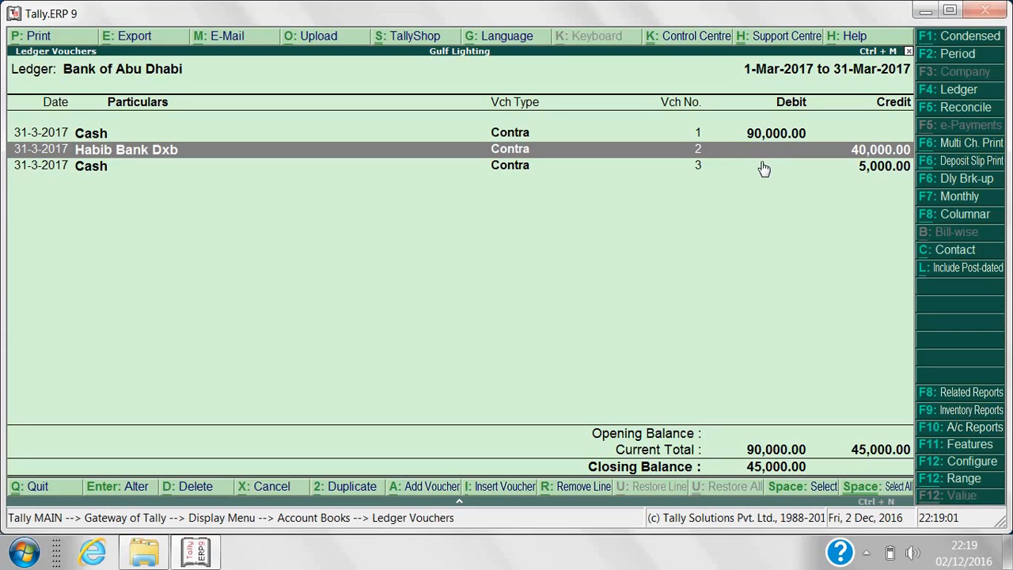
click(763, 169)
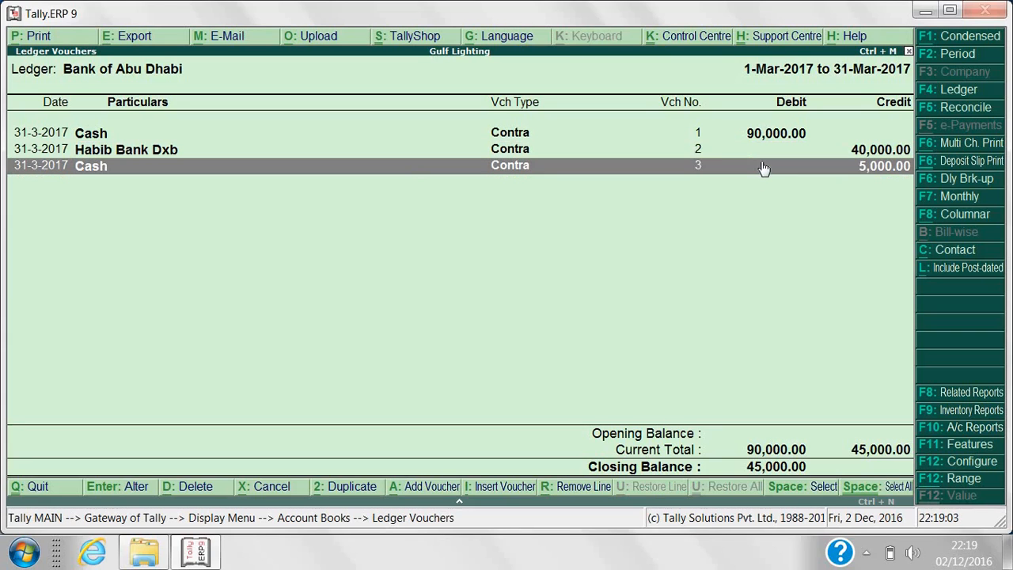
key(Escape)
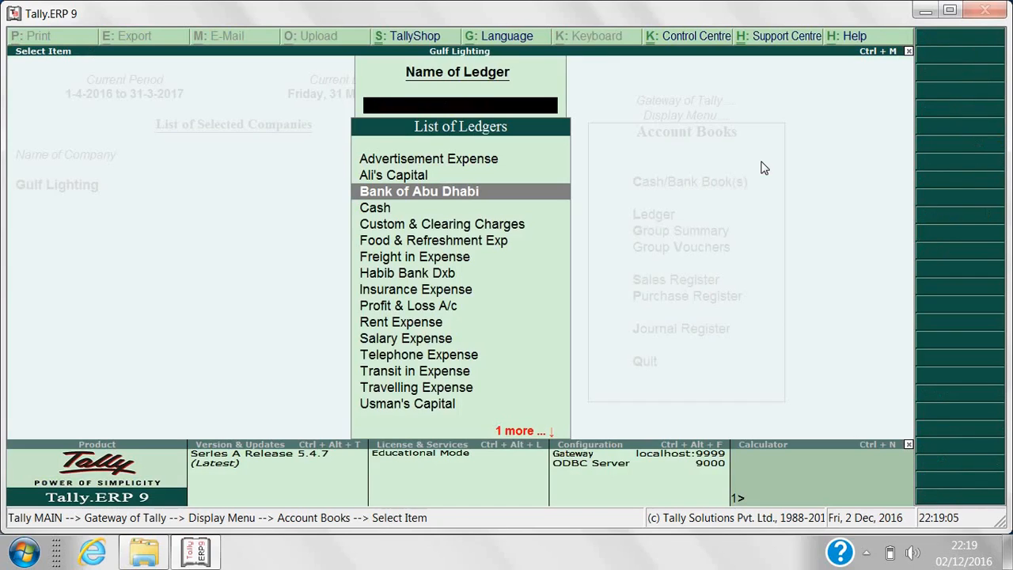
key(Escape)
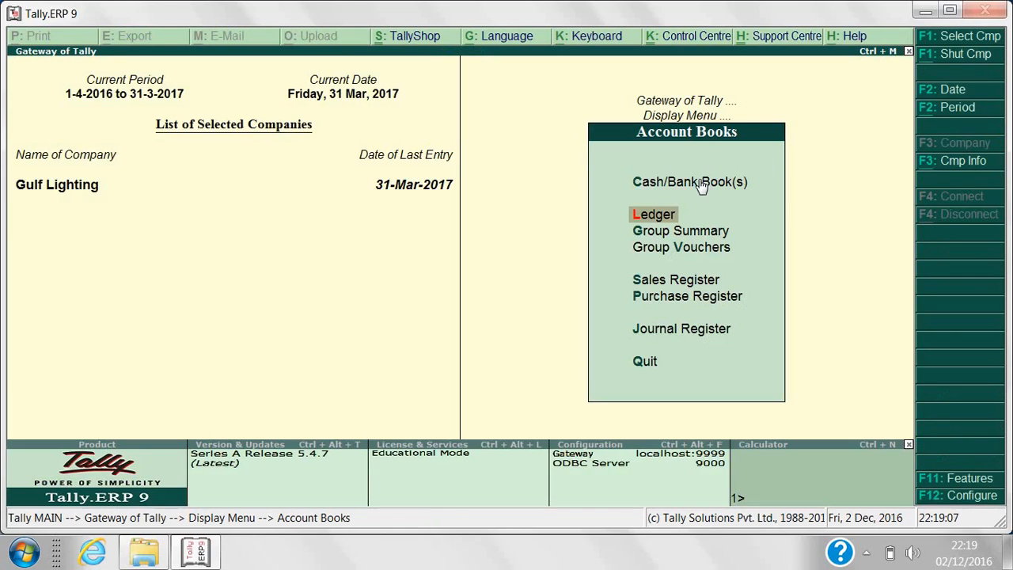
click(697, 184)
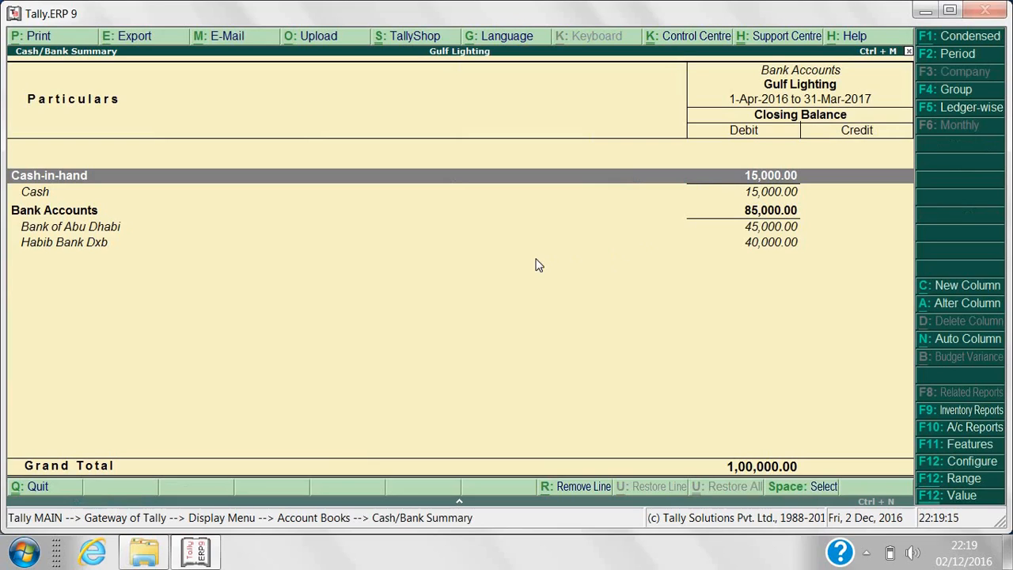
click(775, 212)
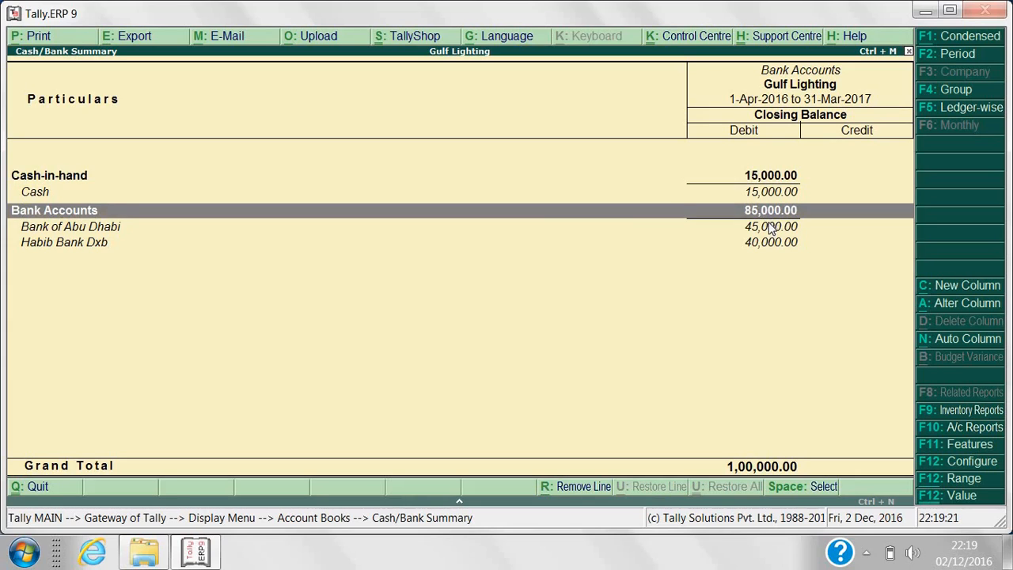
click(771, 228)
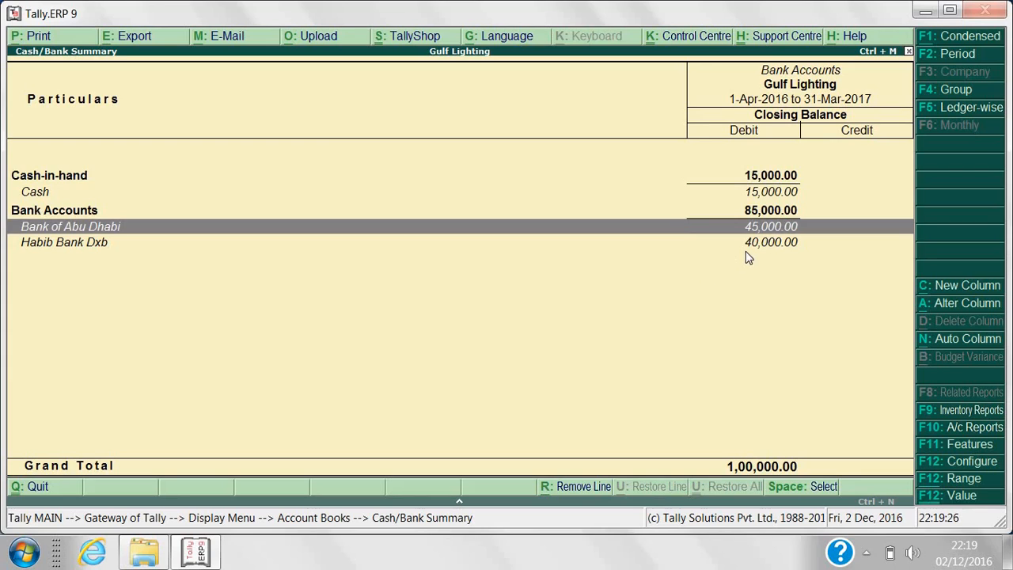
click(750, 245)
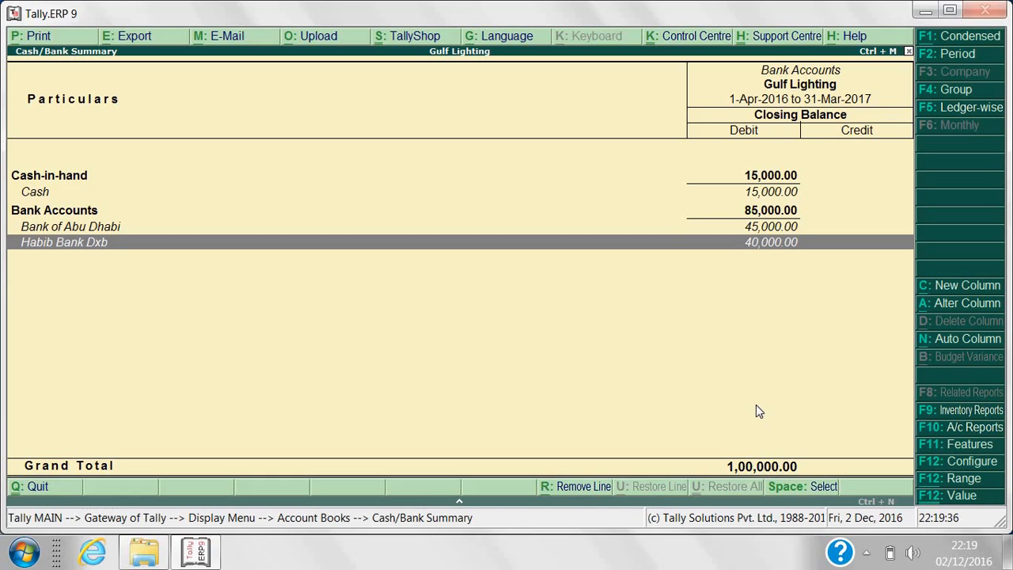
key(Escape)
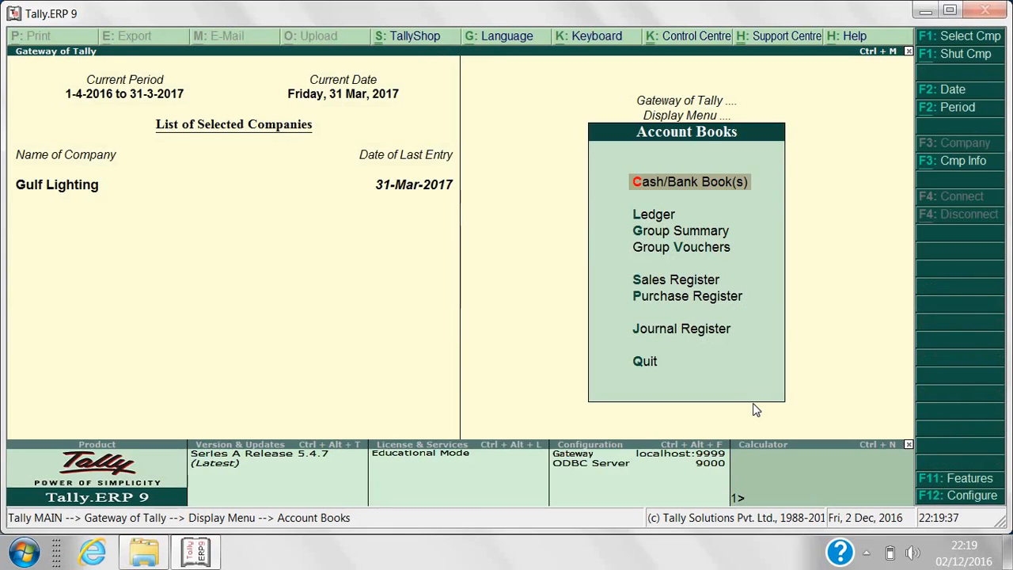